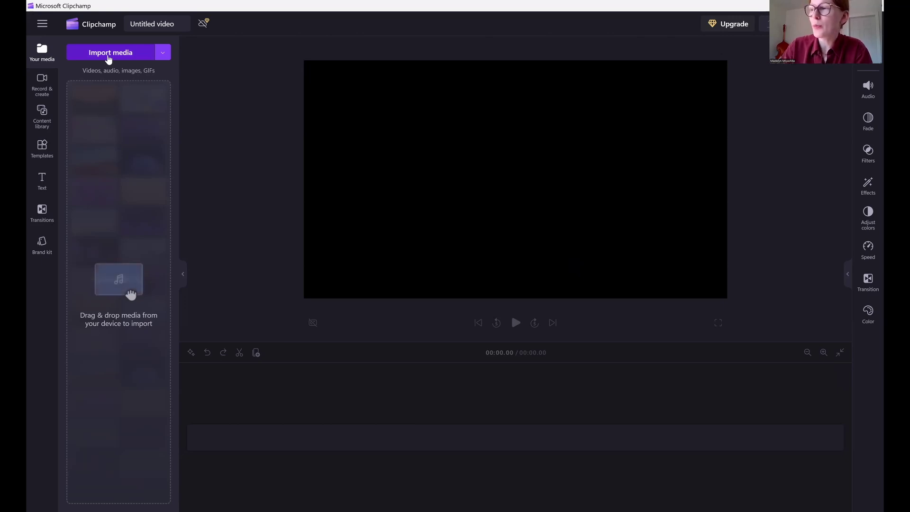
Import the Google Earth Studio Tutorial video from the Videos folder and place it at the start of the timeline.
click(108, 58)
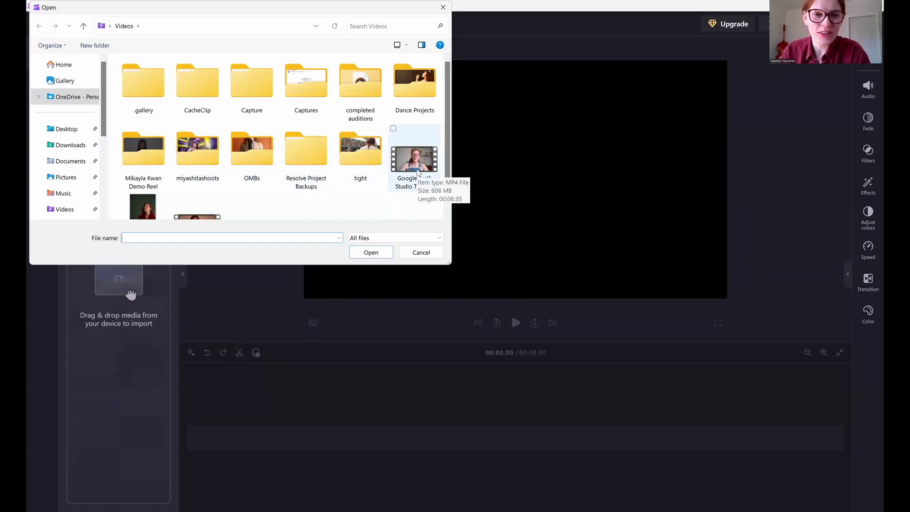
double_click(415, 161)
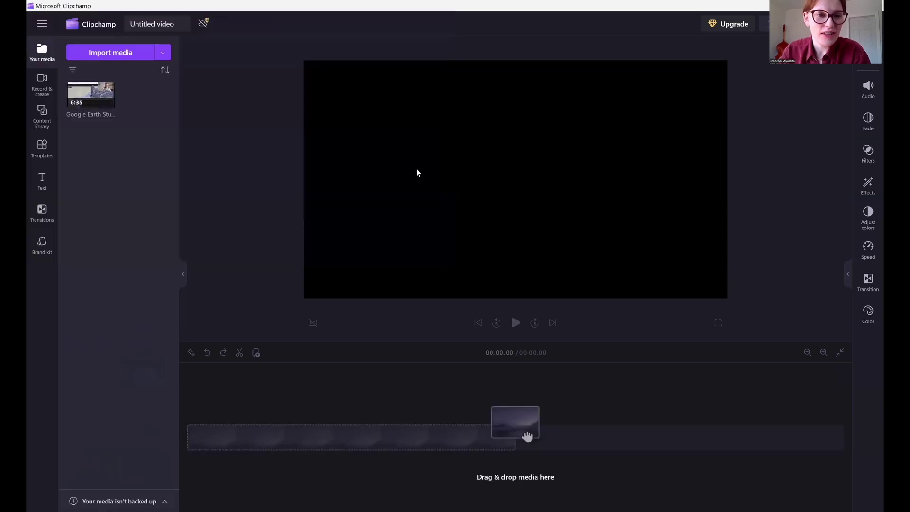
mouse_move(72, 101)
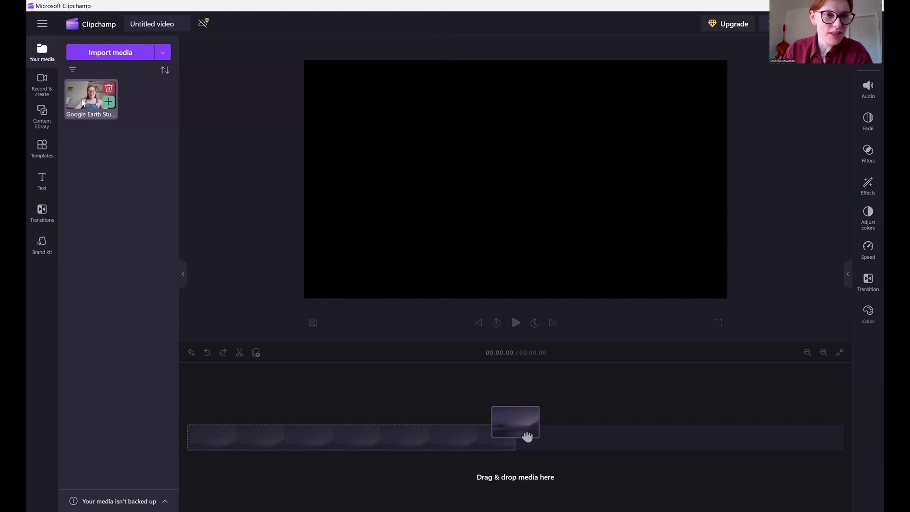
drag(87, 98, 214, 446)
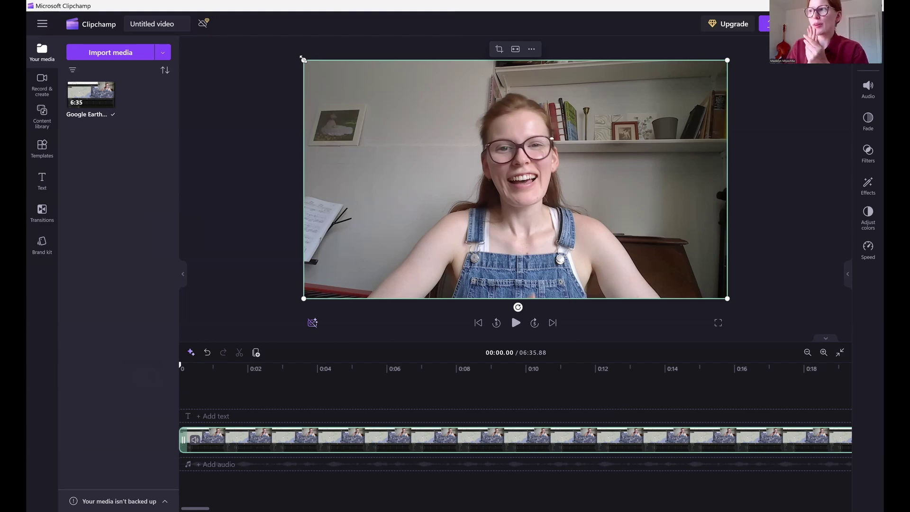
Try resizing the video by its upper corner in the preview, restore its full-frame size, and collapse the media library.
drag(302, 58, 294, 54)
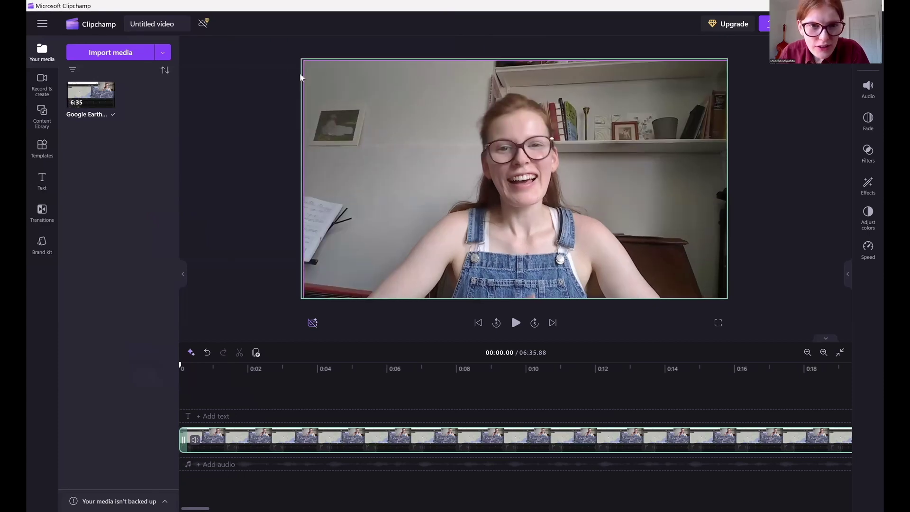
mouse_move(302, 60)
mouse_down()
mouse_move(372, 98)
mouse_move(304, 72)
mouse_up()
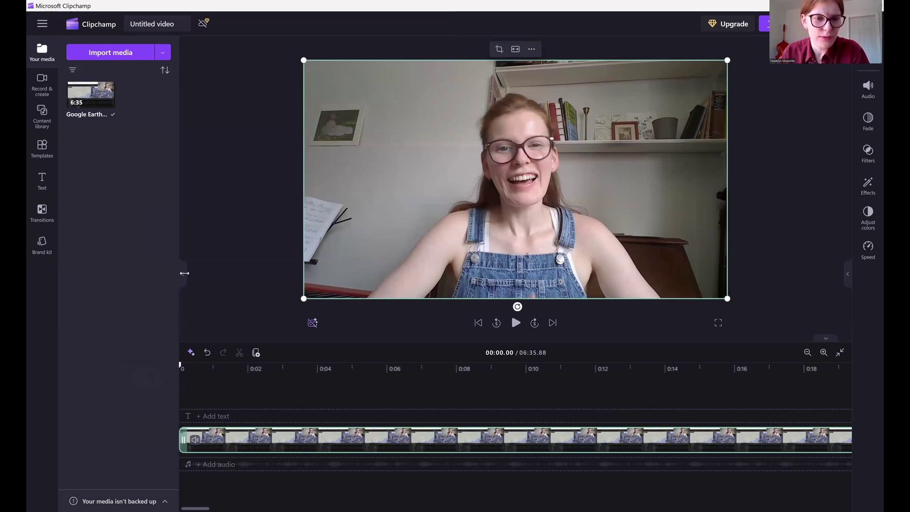
click(185, 275)
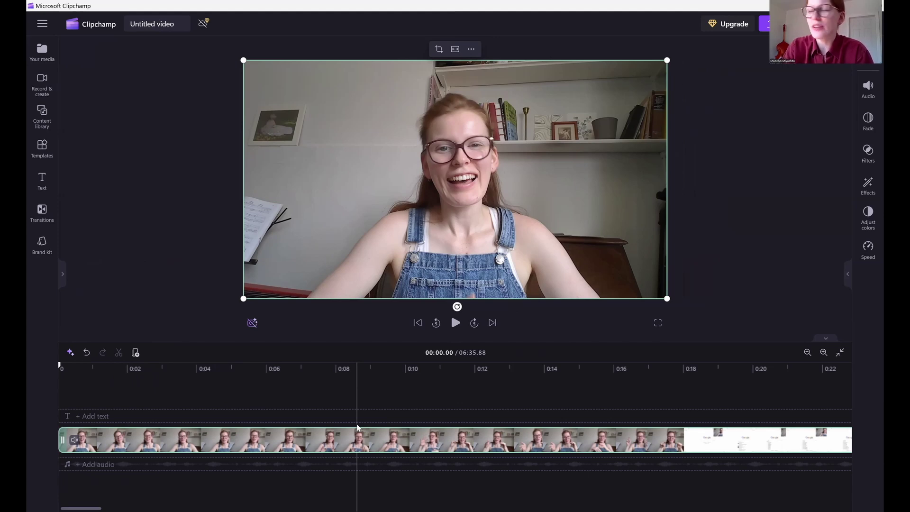
Play the first eight seconds or so of the video, pausing partway through.
key(space)
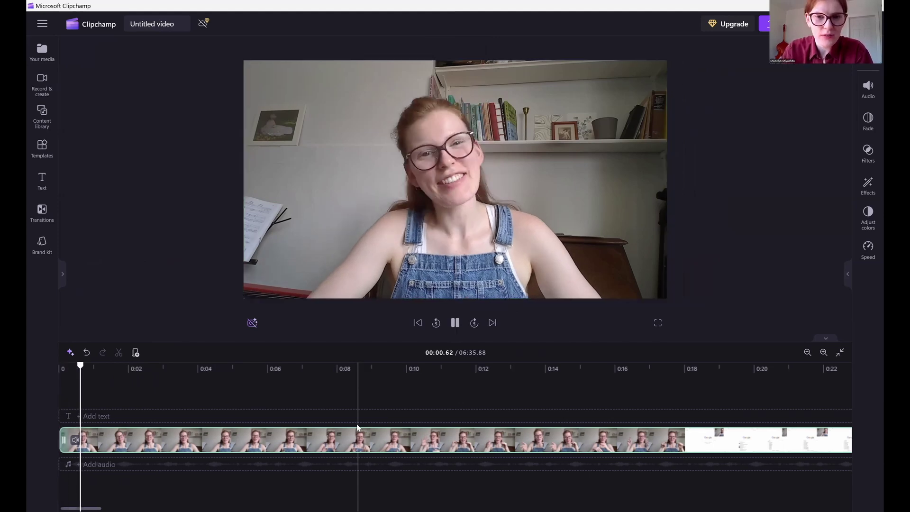
key(space)
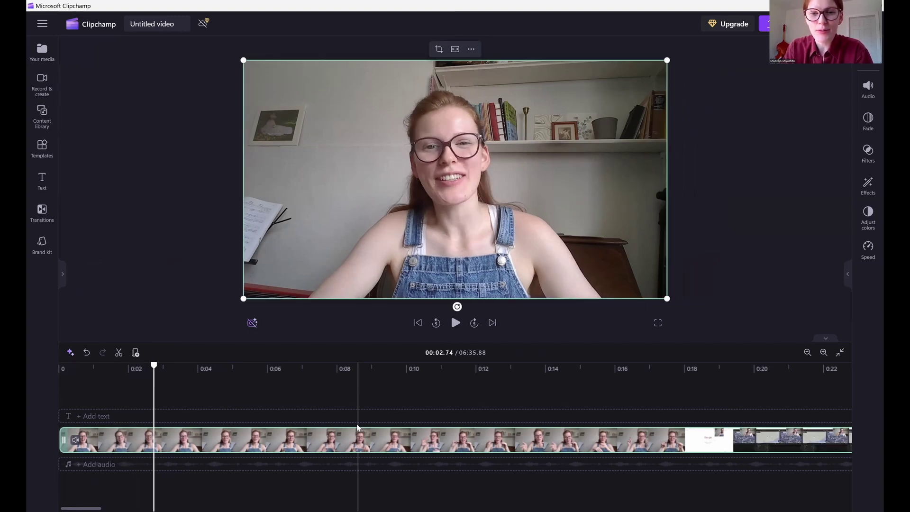
key(space)
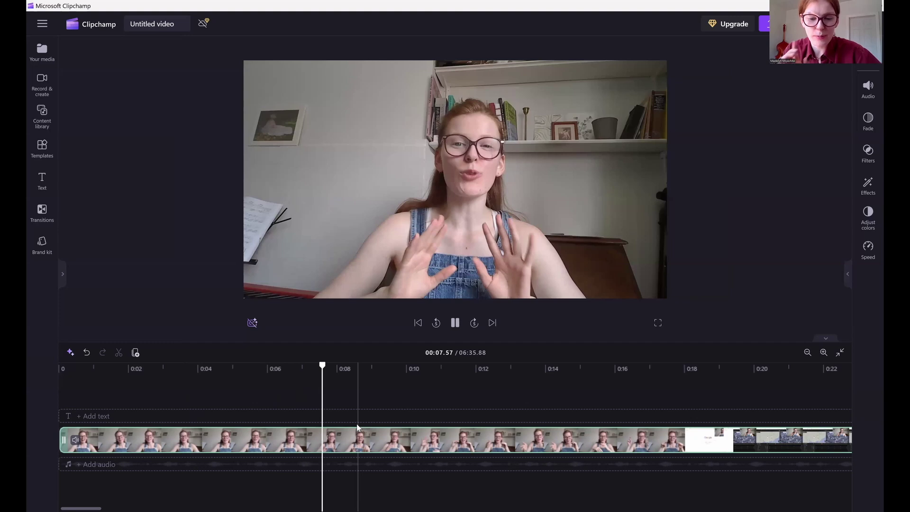
key(space)
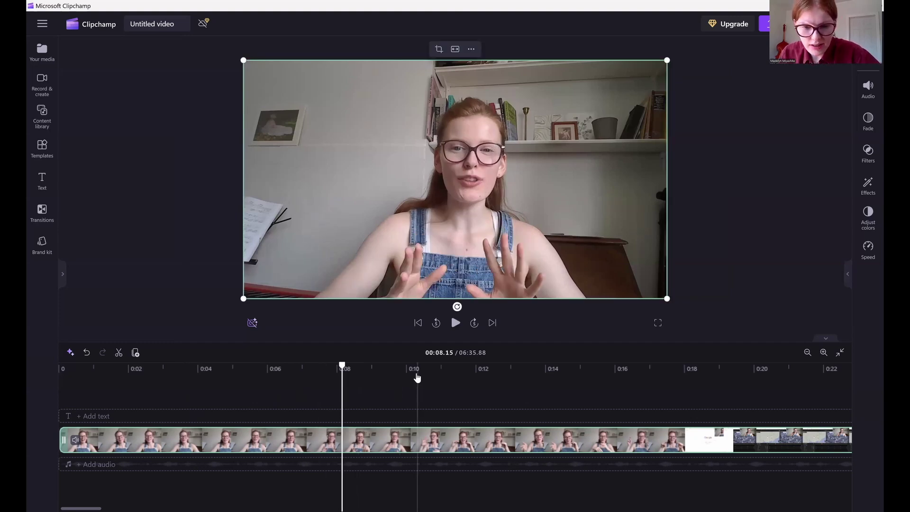
Split the video at 00:17.06, where the full-screen introduction changes to the Google search page.
click(440, 371)
scroll(276, 394, right, 5)
scroll(276, 397, left, 5)
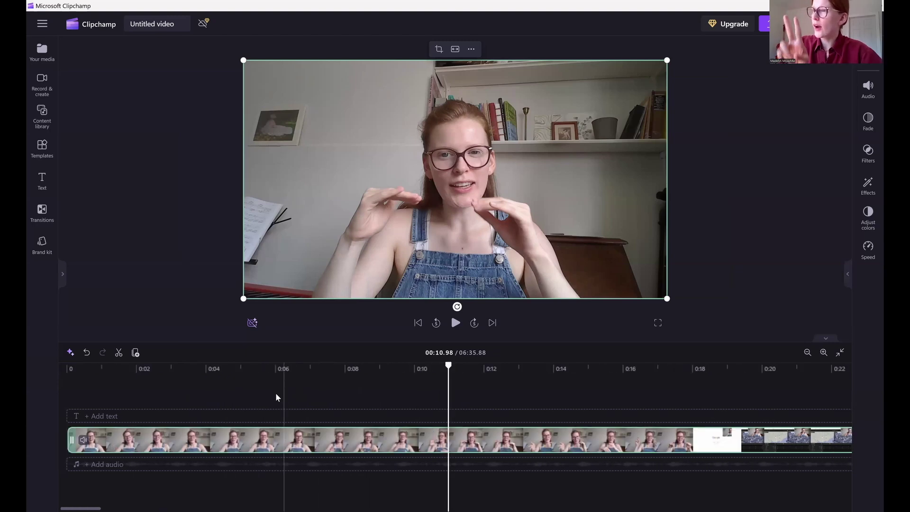
scroll(276, 393, right, 1)
scroll(276, 398, left, 1)
key(space)
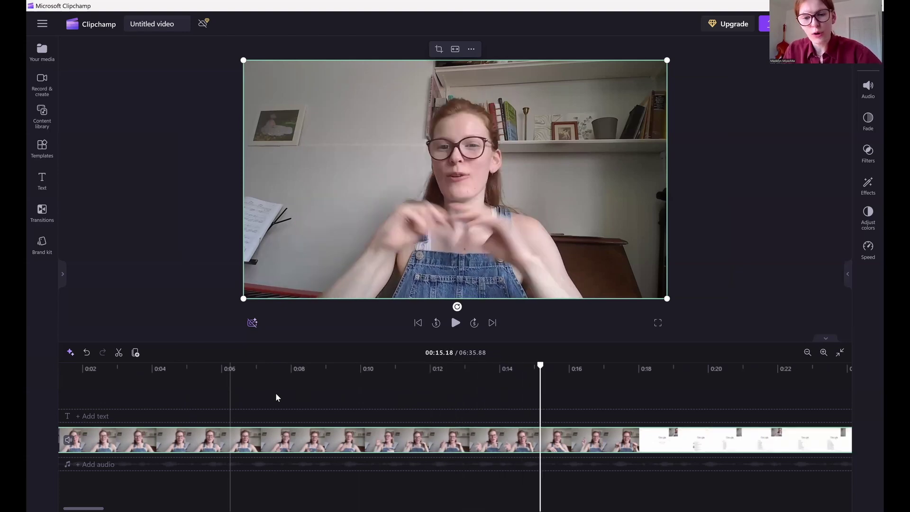
key(space)
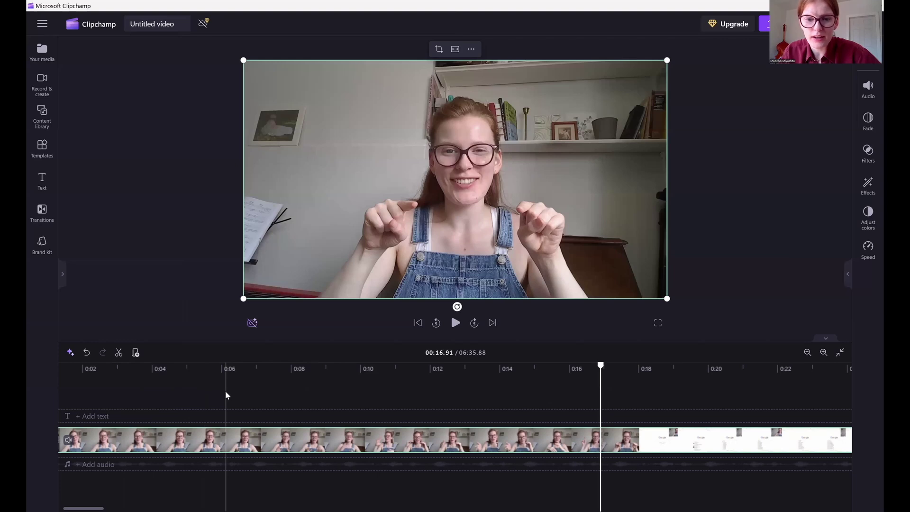
key(Right)
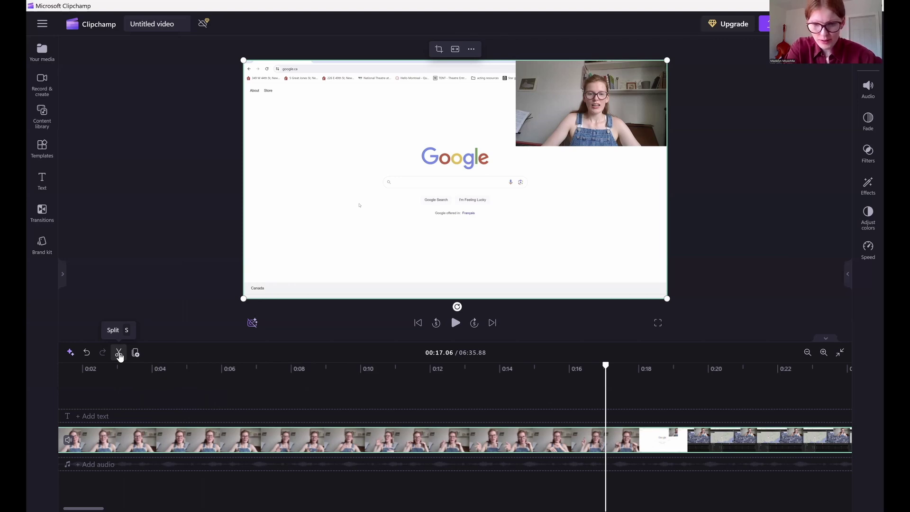
click(119, 354)
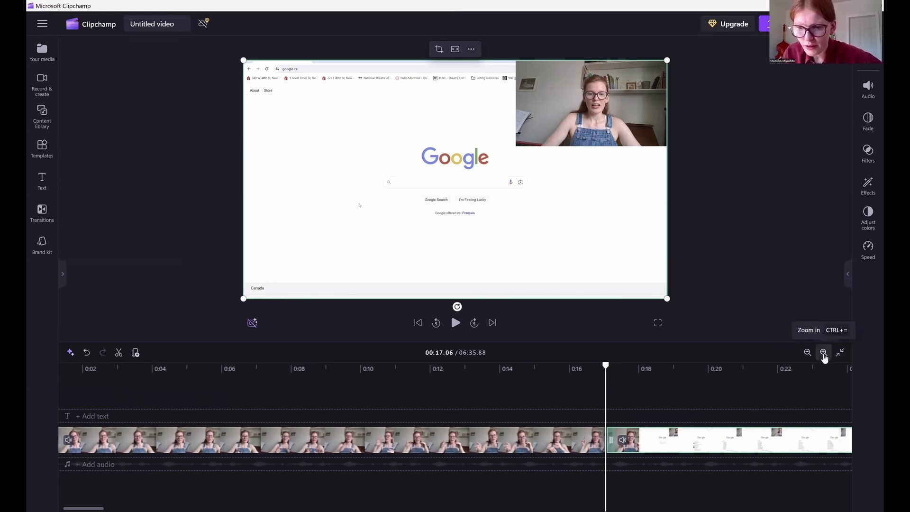
Move the second clip about 1.3 seconds further along the timeline, and slide it back against the first clip.
click(823, 353)
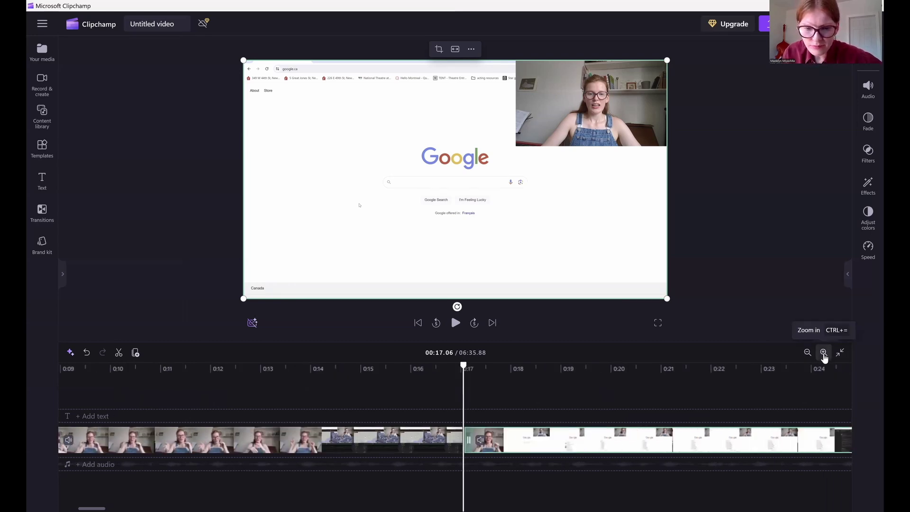
click(824, 353)
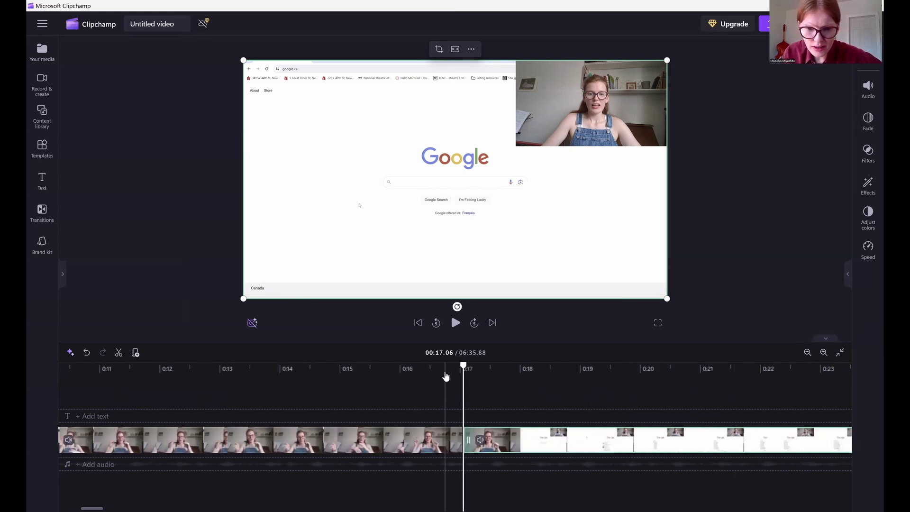
click(407, 443)
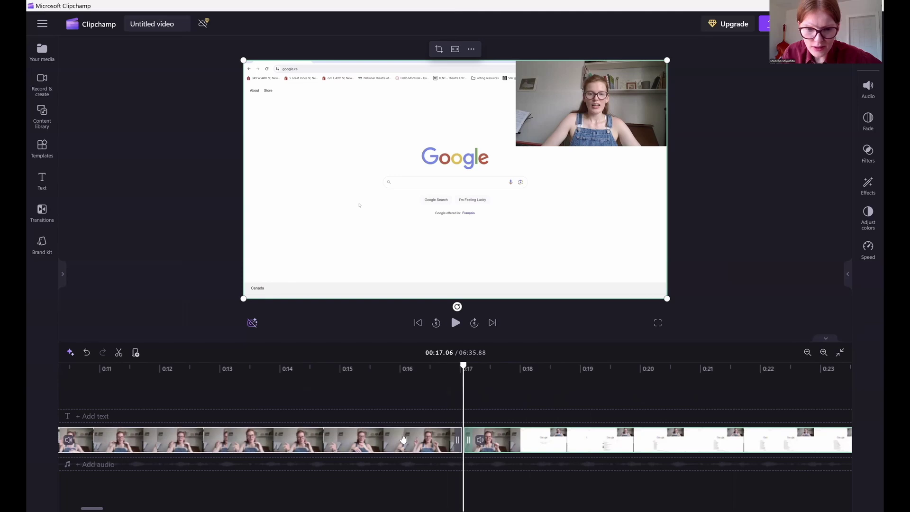
click(506, 437)
drag(506, 437, 579, 440)
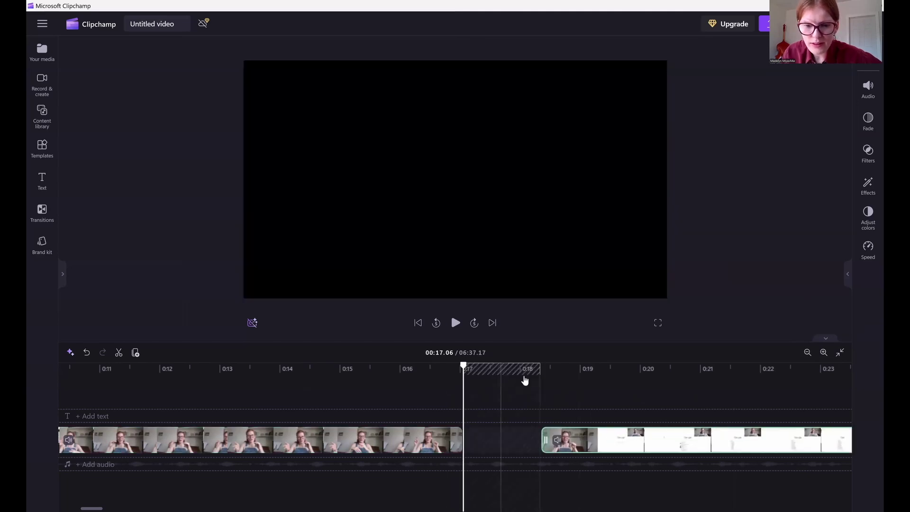
drag(594, 439, 522, 432)
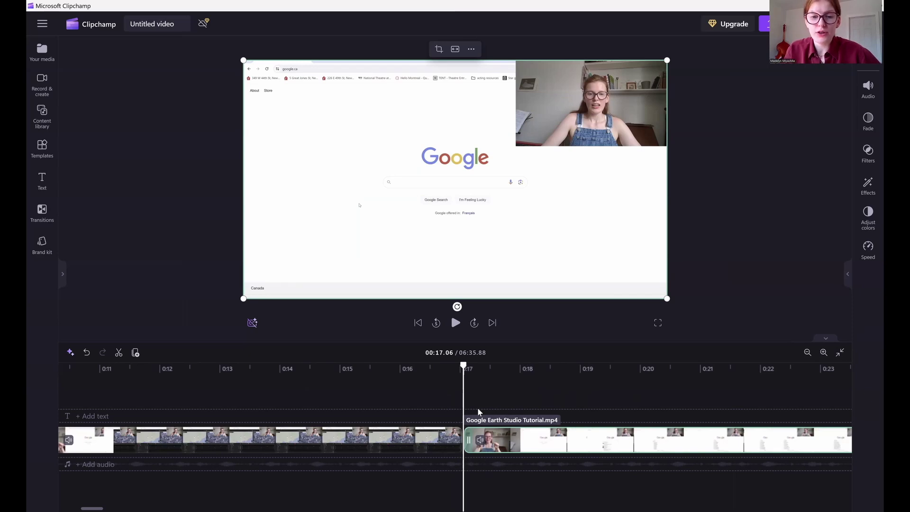
Play on from the first cut and split the second clip at 00:19.75.
scroll(488, 409, right, 2)
scroll(489, 409, right, 5)
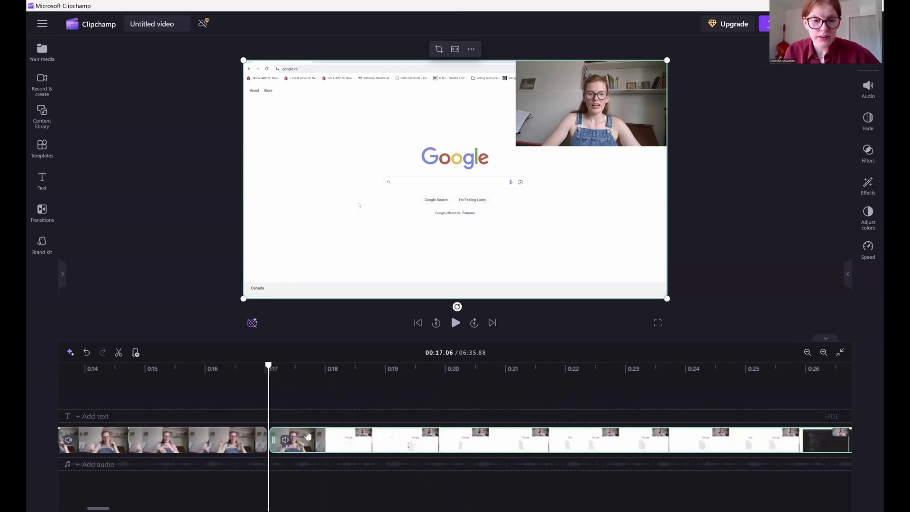
key(space)
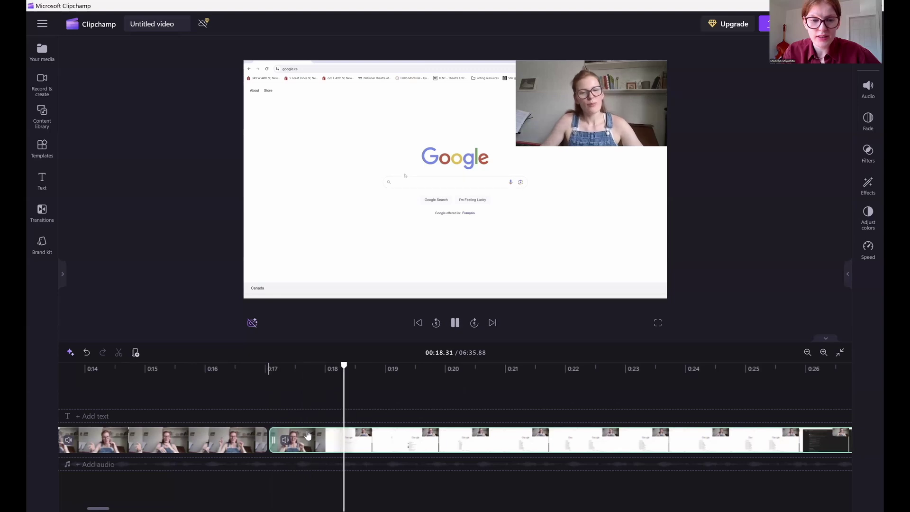
key(space)
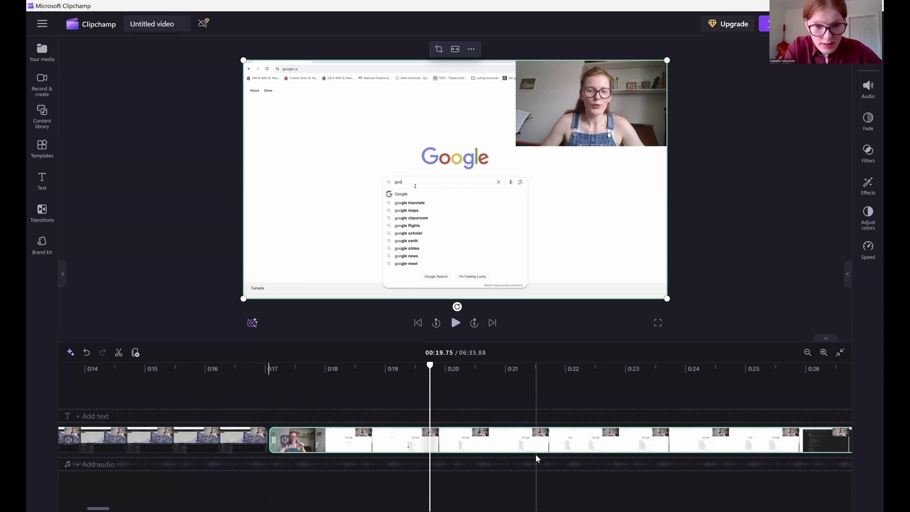
key(s)
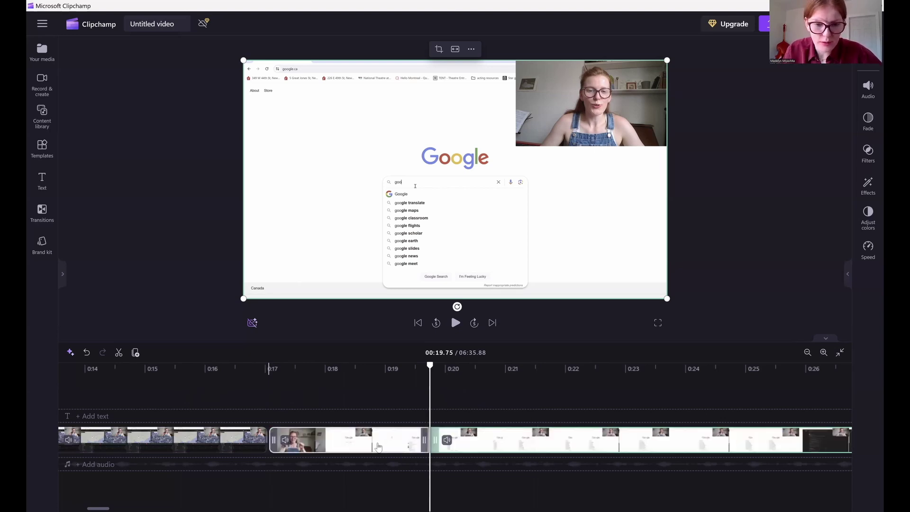
Delete the short middle clip between 00:17.06 and 00:19.75, leaving the gap in the timeline.
click(367, 439)
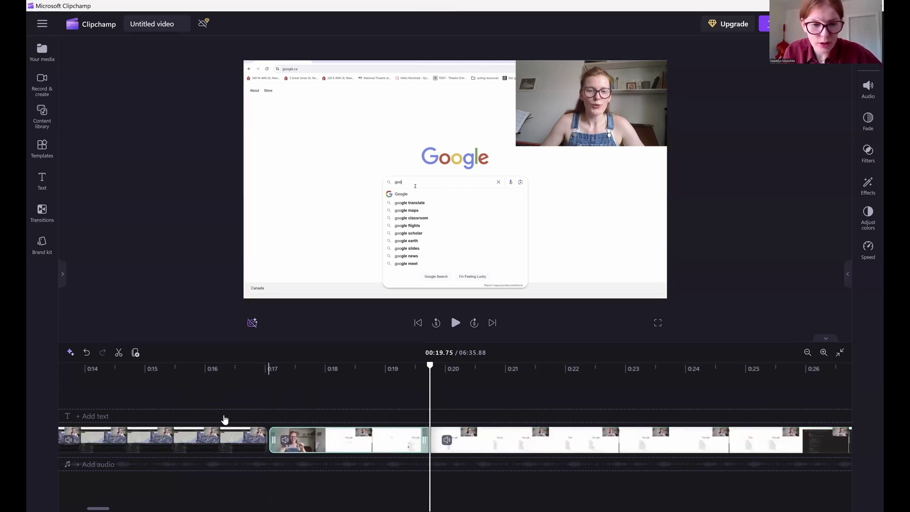
scroll(367, 418, left, 3)
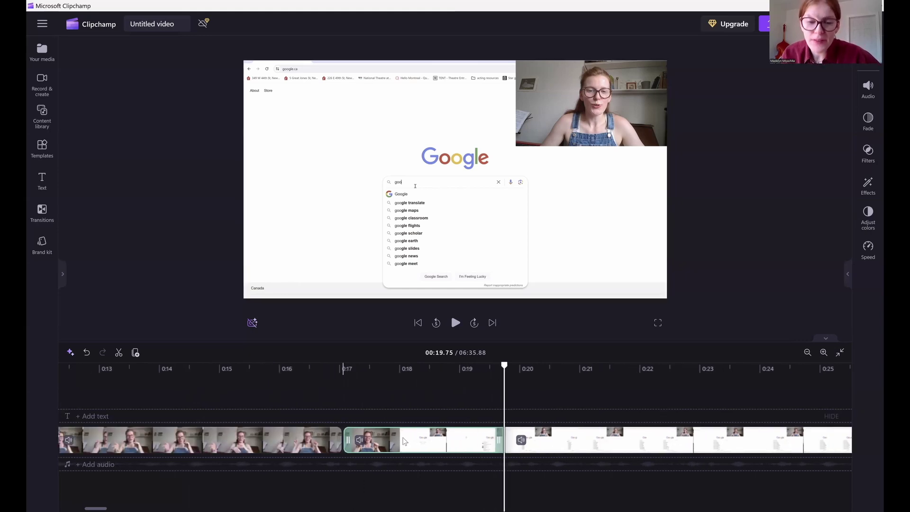
click(405, 366)
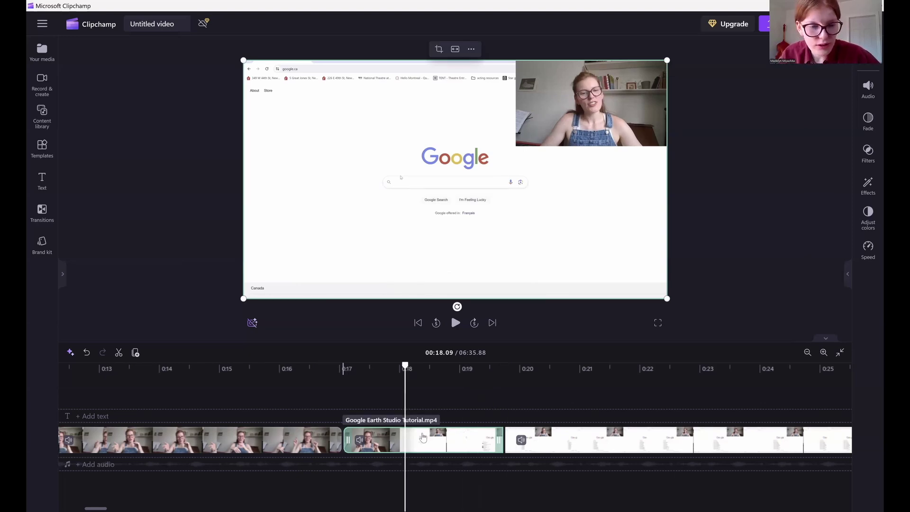
right_click(423, 437)
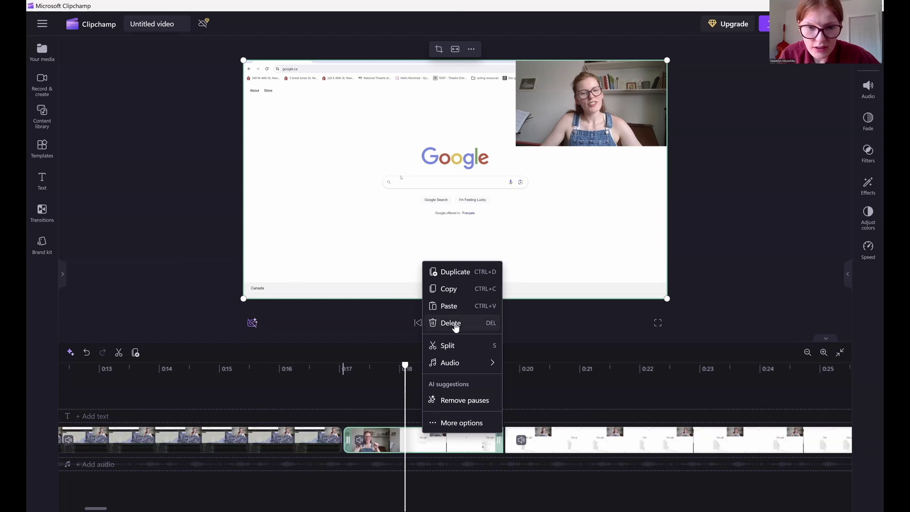
click(388, 443)
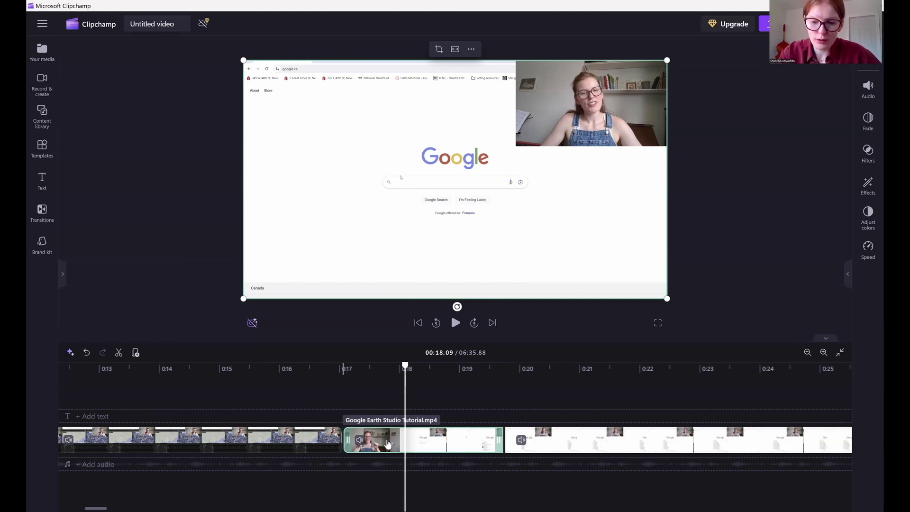
key(Delete)
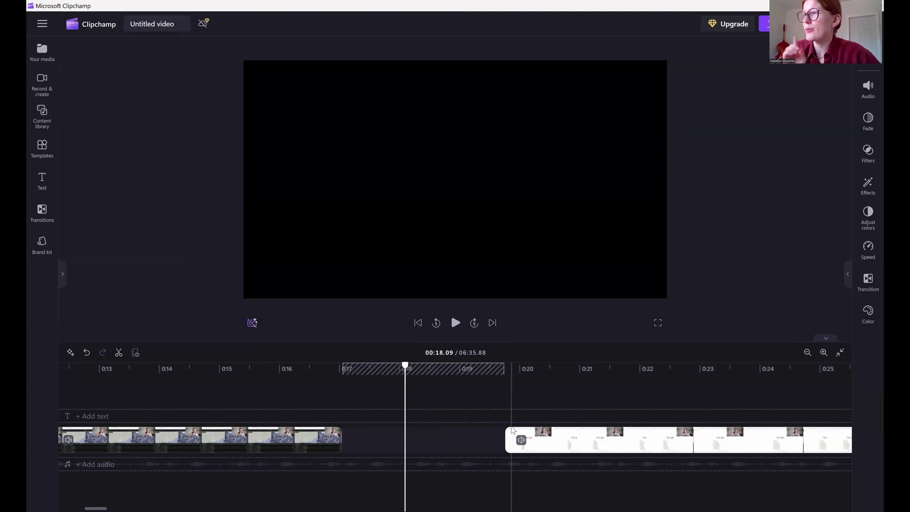
Play the timeline from 00:16.29 across the gap into the following clip.
mouse_move(424, 441)
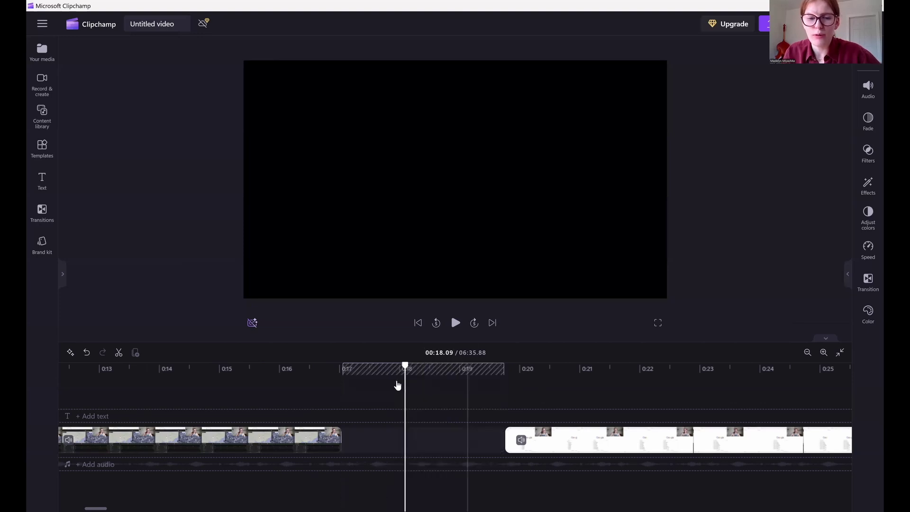
click(297, 374)
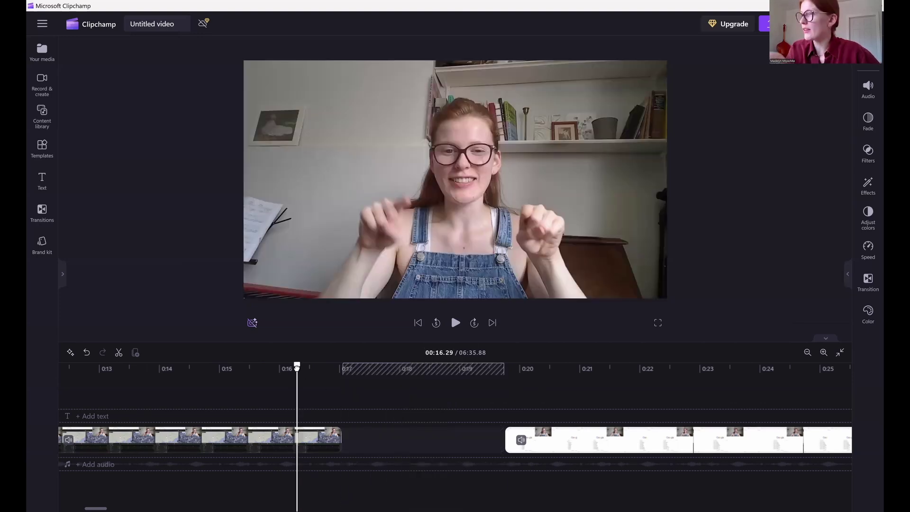
key(space)
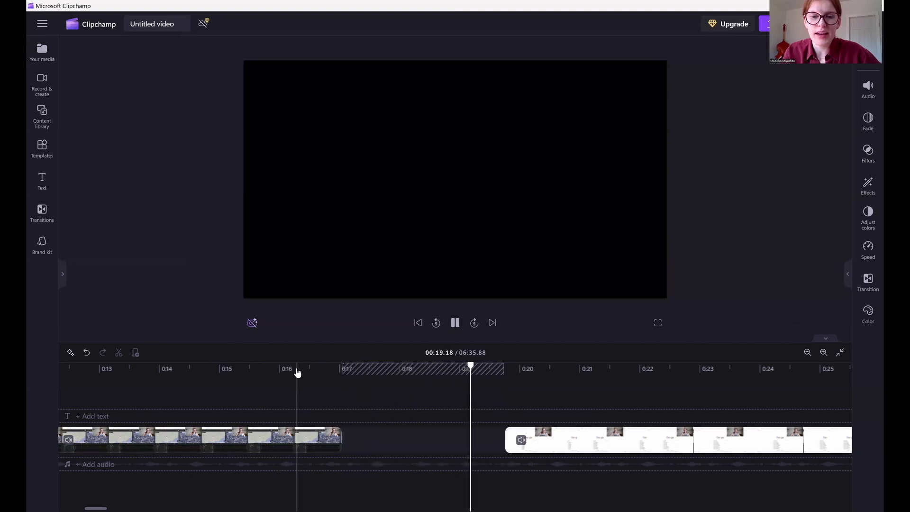
key(space)
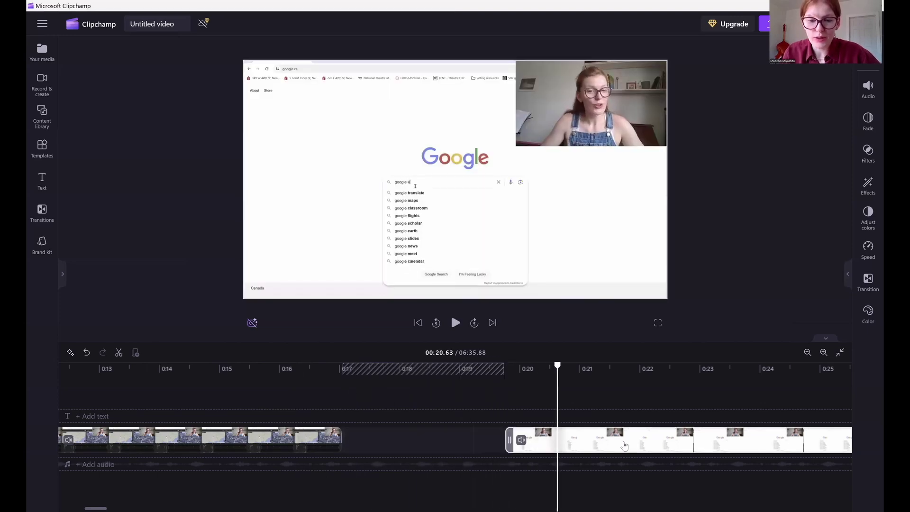
Slide the clip after the gap back against the first clip, and undo the move.
drag(616, 441, 456, 427)
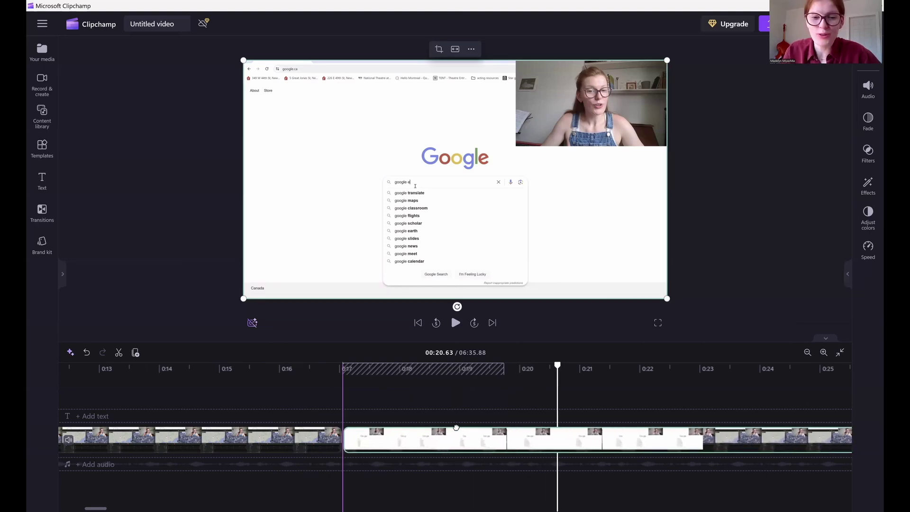
mouse_move(456, 427)
mouse_down()
mouse_move(562, 434)
mouse_move(424, 434)
mouse_move(459, 435)
mouse_up()
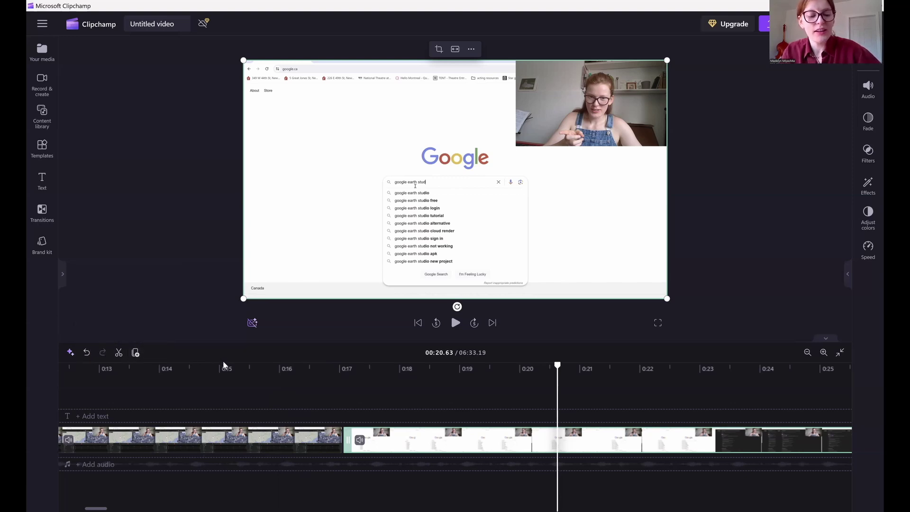
key(ctrl+z)
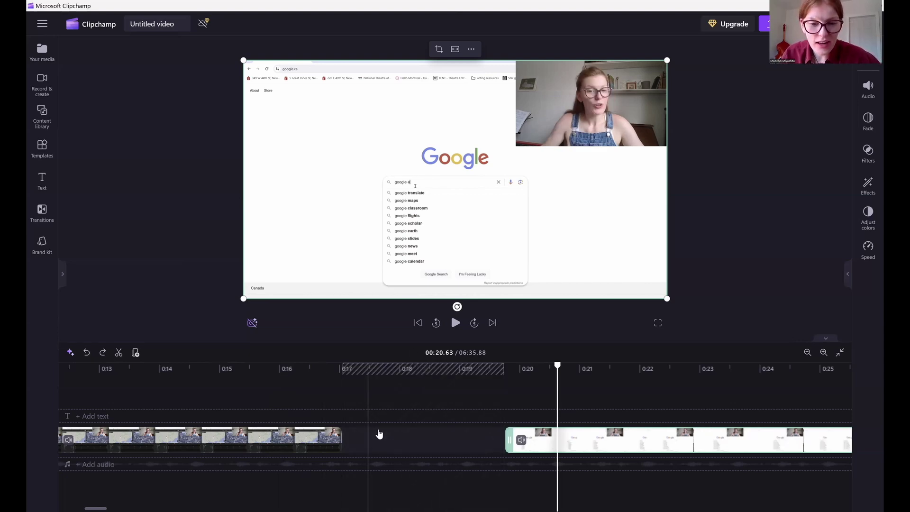
Delete the gap between the first clip and the following clip in the timeline.
mouse_move(422, 370)
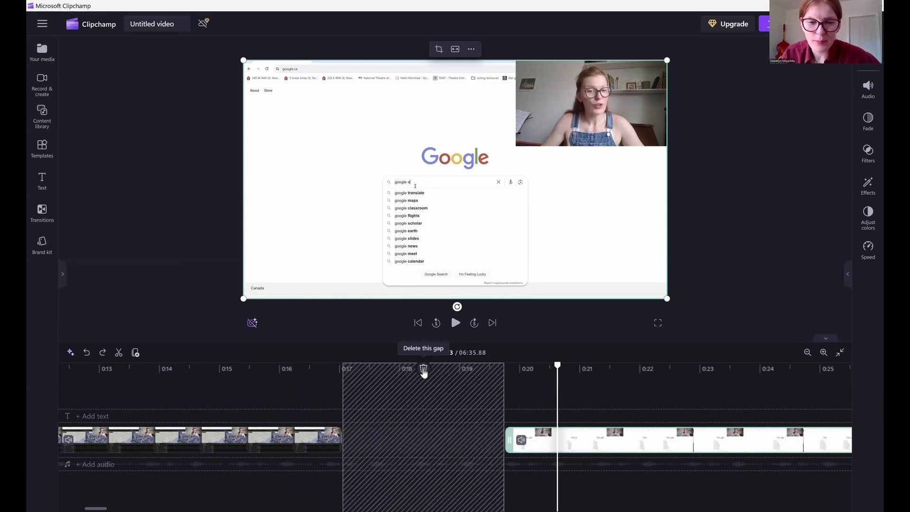
click(424, 370)
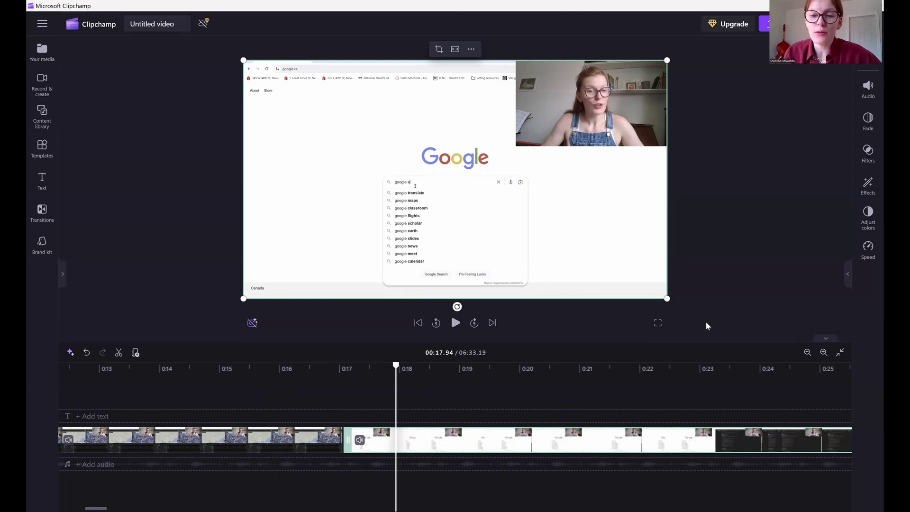
Add a plain text element to the text track above the start of the second clip.
click(808, 353)
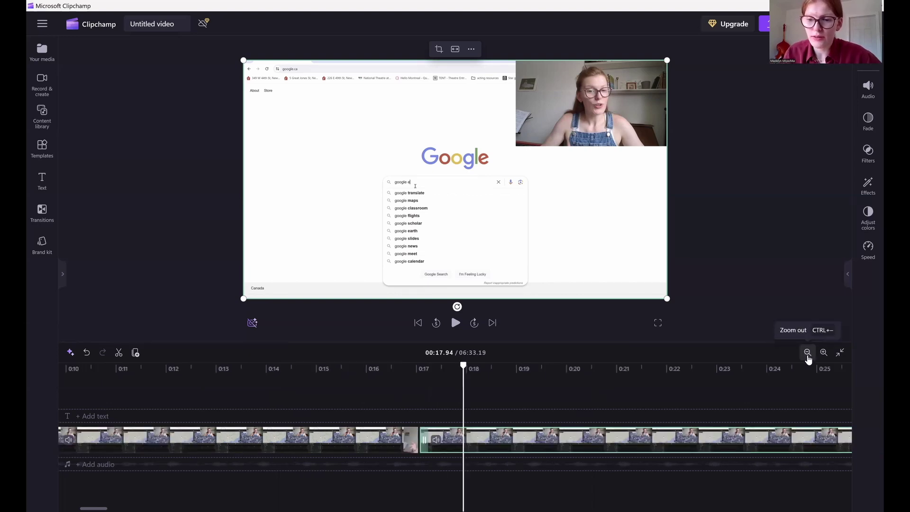
click(807, 353)
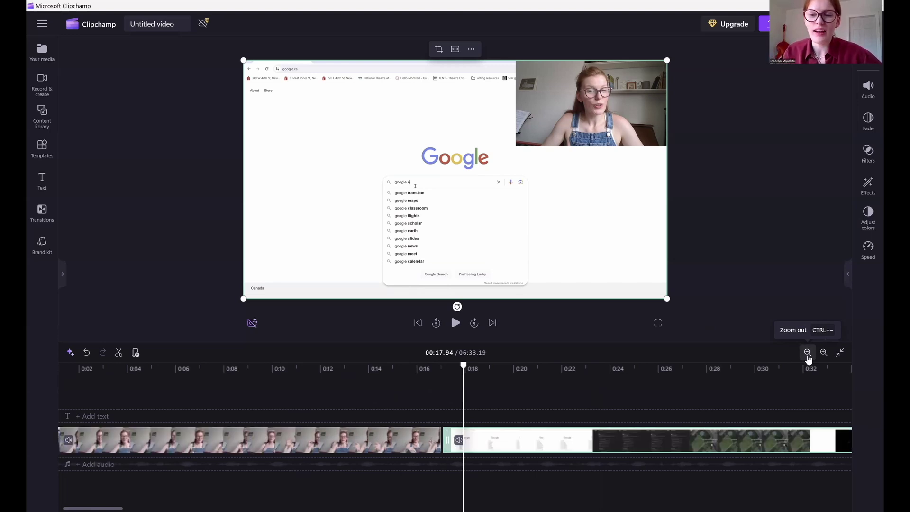
click(807, 353)
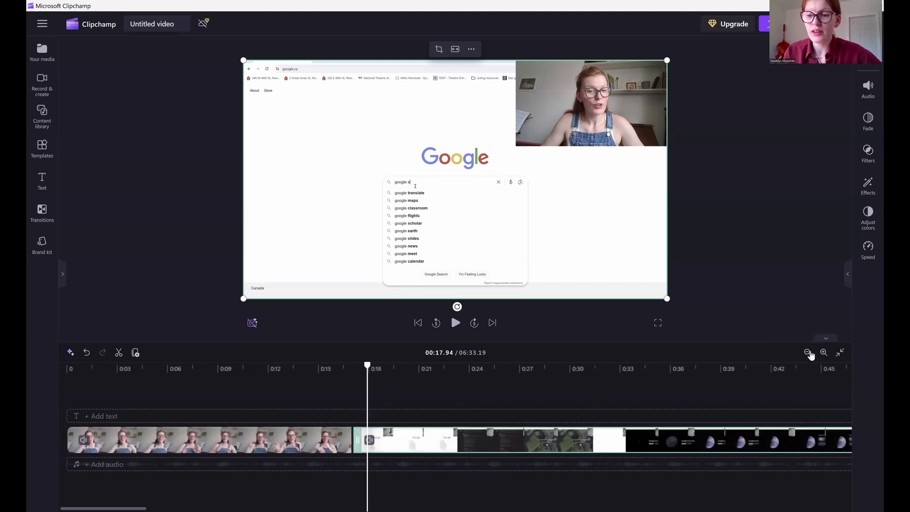
click(808, 353)
click(807, 353)
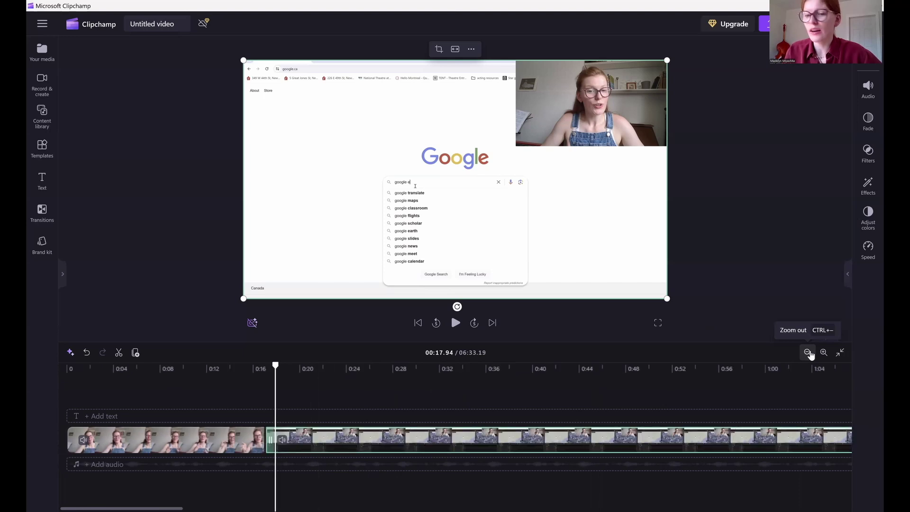
click(808, 353)
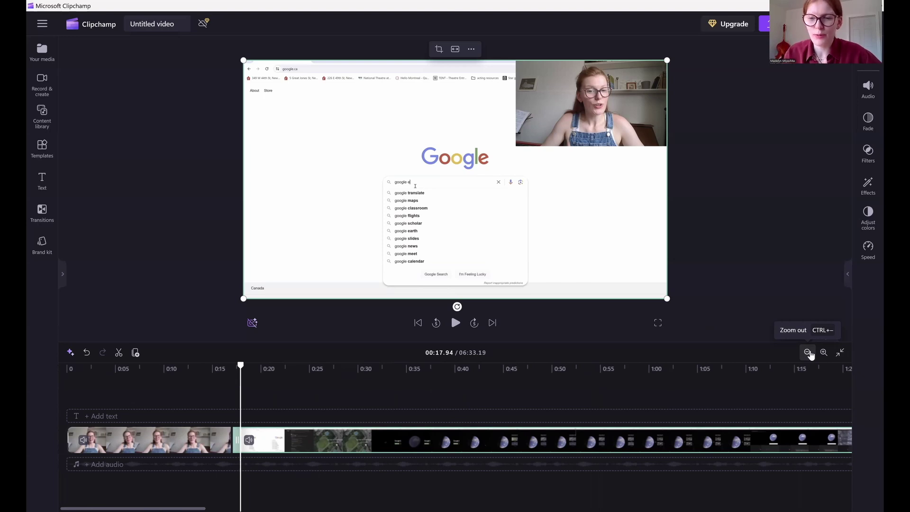
click(808, 353)
click(808, 353)
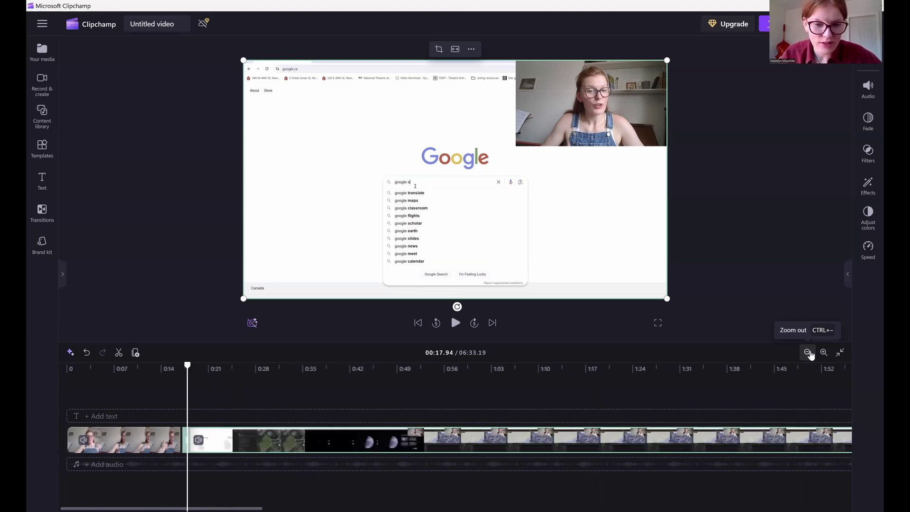
click(117, 354)
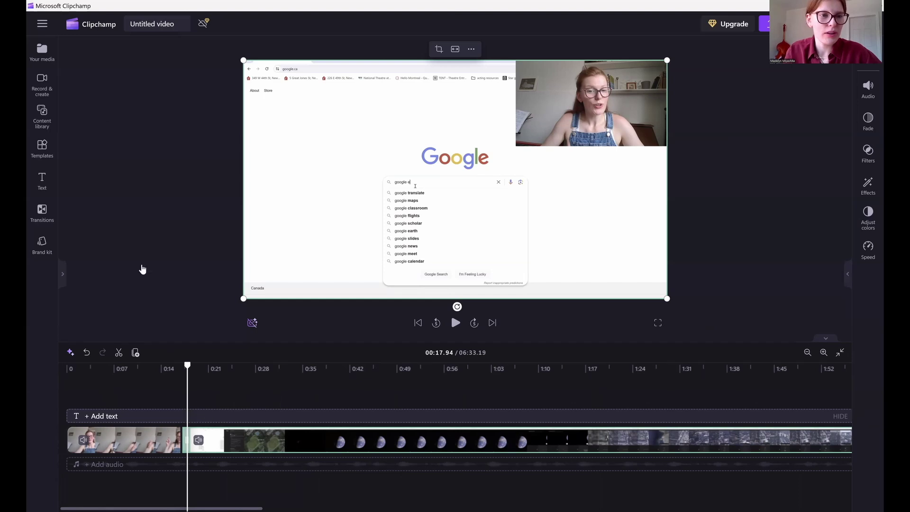
click(42, 180)
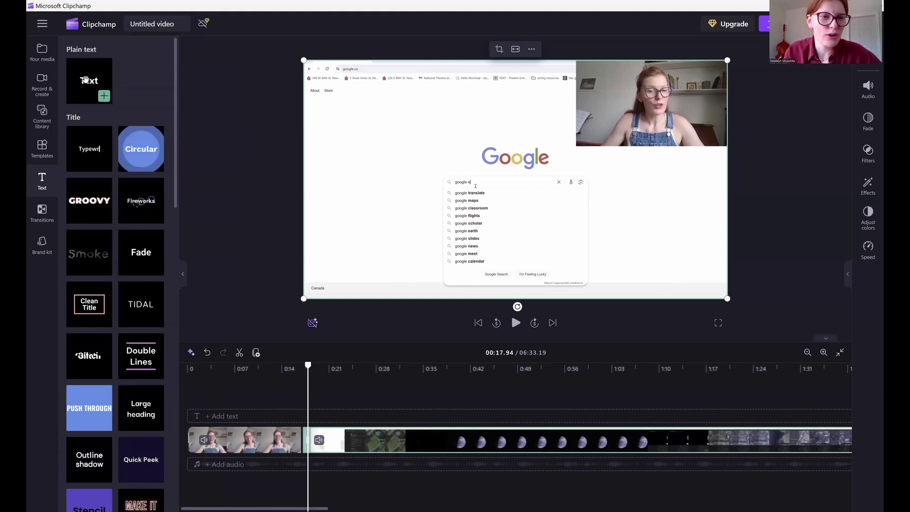
drag(84, 78, 314, 394)
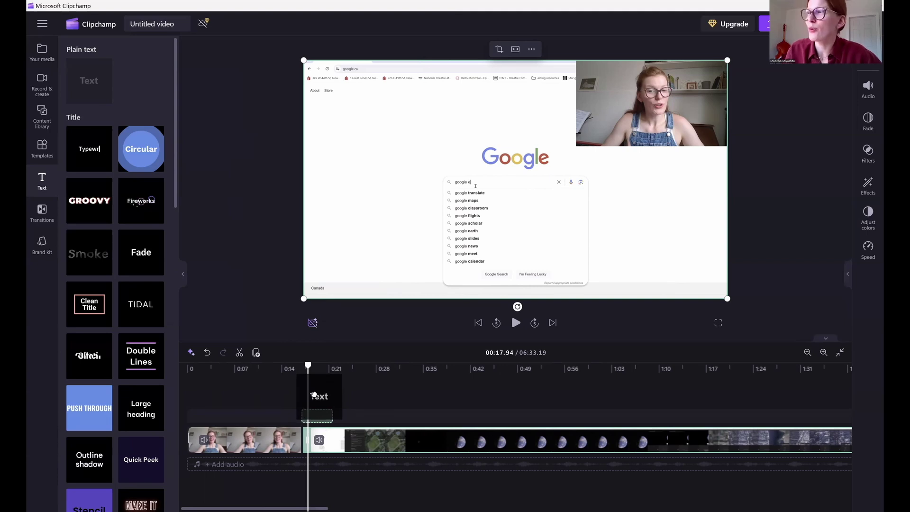
drag(314, 395, 317, 400)
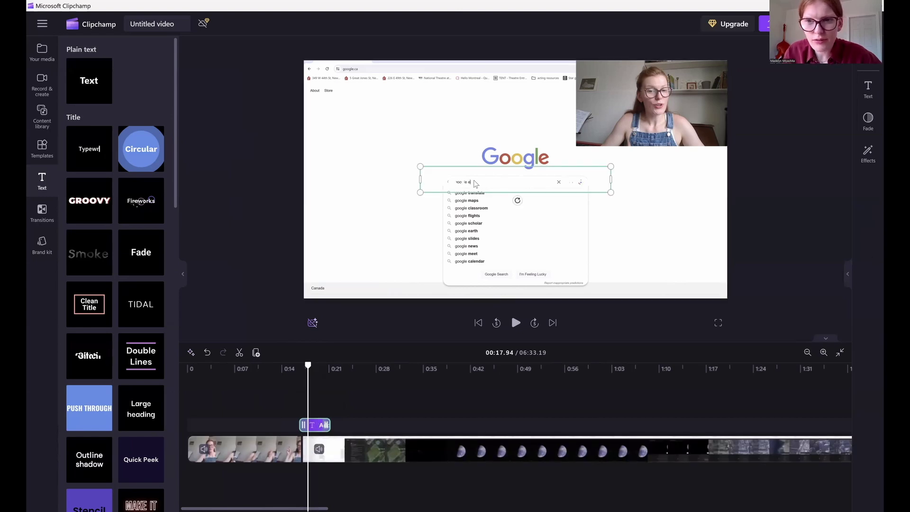
Open the placed text for editing with its text properties, and set the whole text's color to black (#000000).
double_click(475, 182)
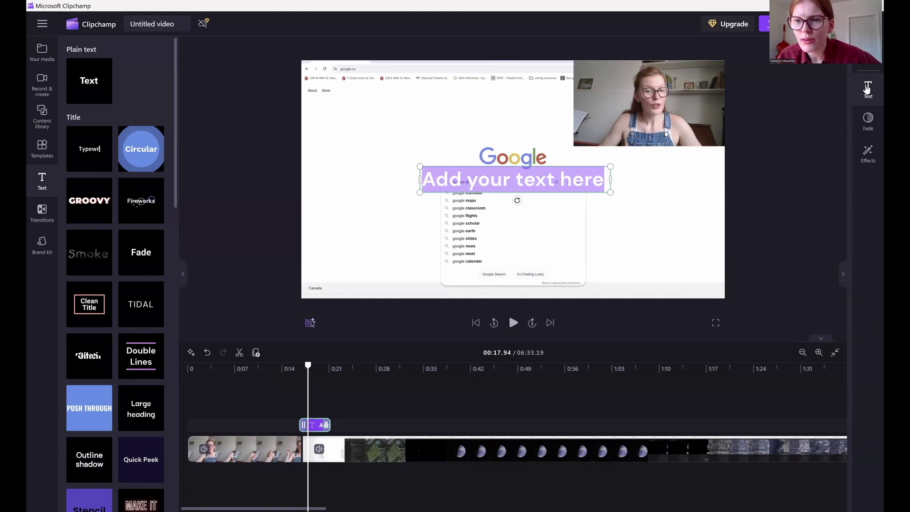
click(867, 89)
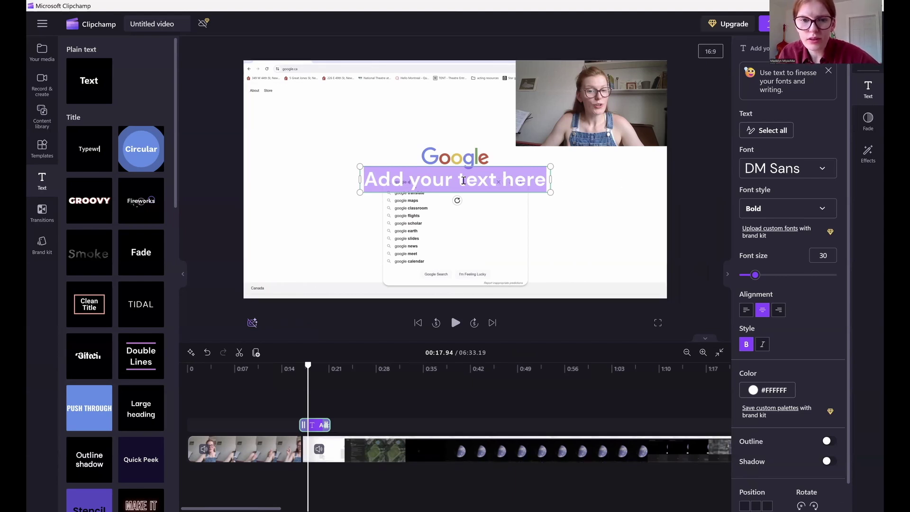
key(BackSpace)
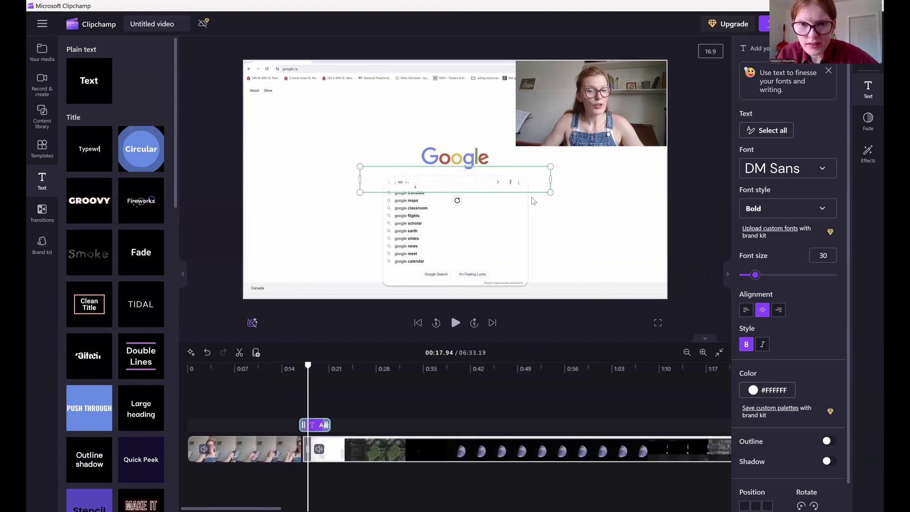
drag(534, 179, 364, 187)
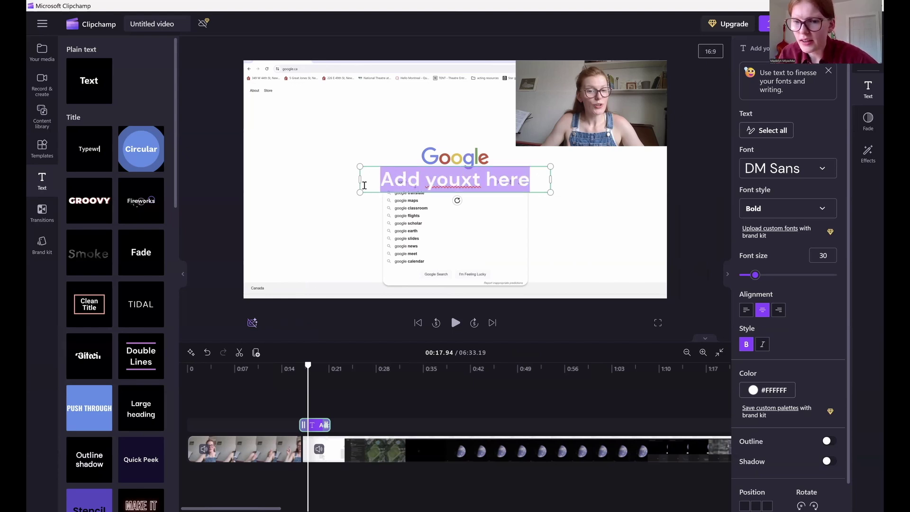
scroll(773, 258, down, 1)
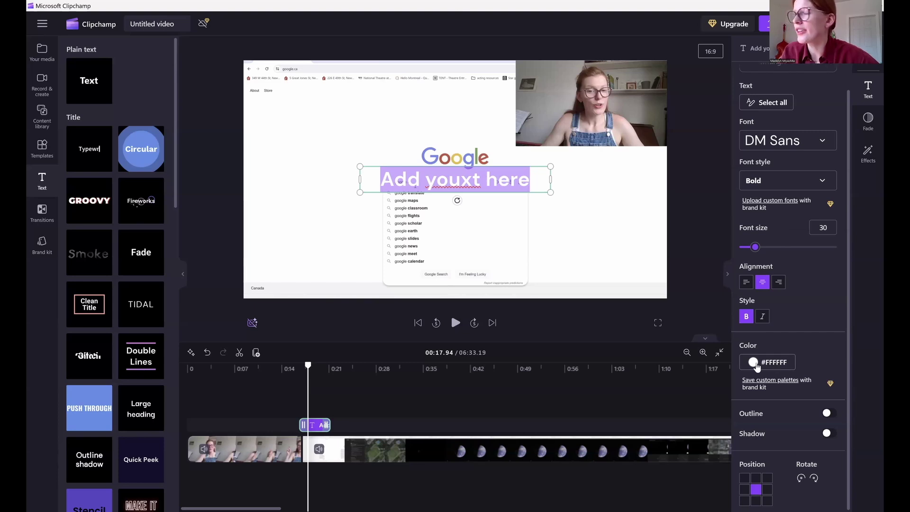
click(757, 368)
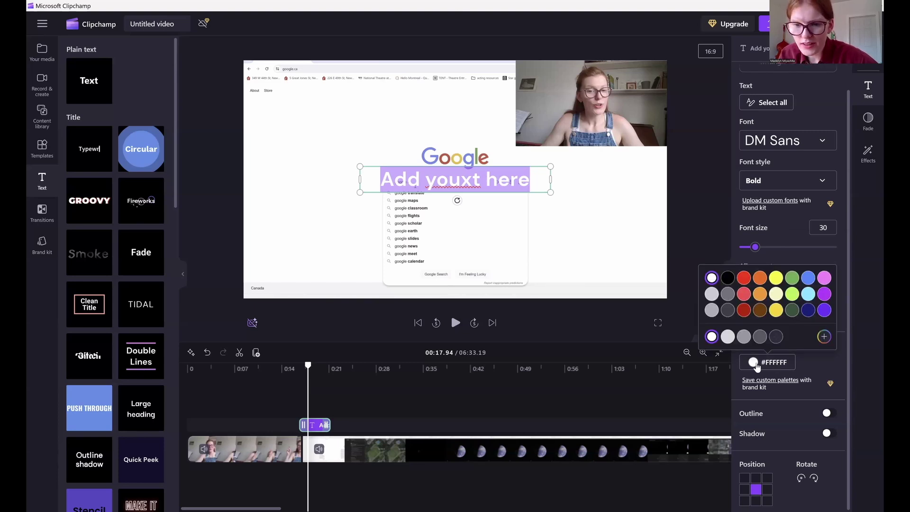
click(728, 278)
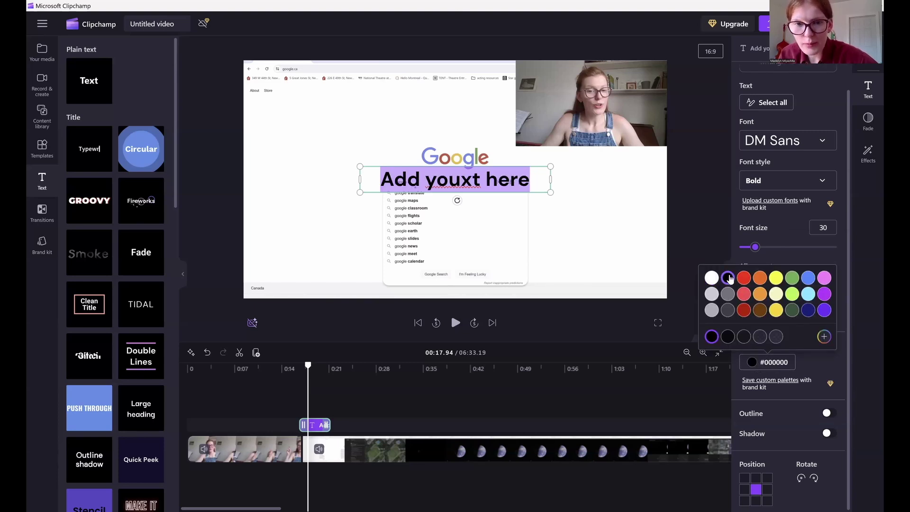
Replace the placeholder text in the preview with "Google Earth".
click(534, 181)
key(BackSpace)
key(BackSpace)
key(BackSpace)
key(BackSpace)
key(BackSpace)
key(BackSpace)
key(BackSpace)
key(BackSpace)
key(BackSpace)
key(BackSpace)
key(BackSpace)
key(BackSpace)
key(BackSpace)
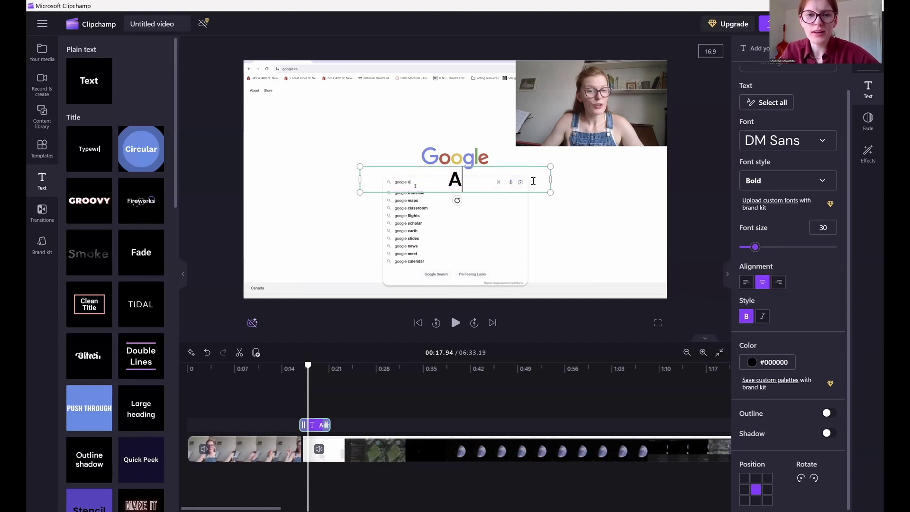
key(BackSpace)
text(Google )
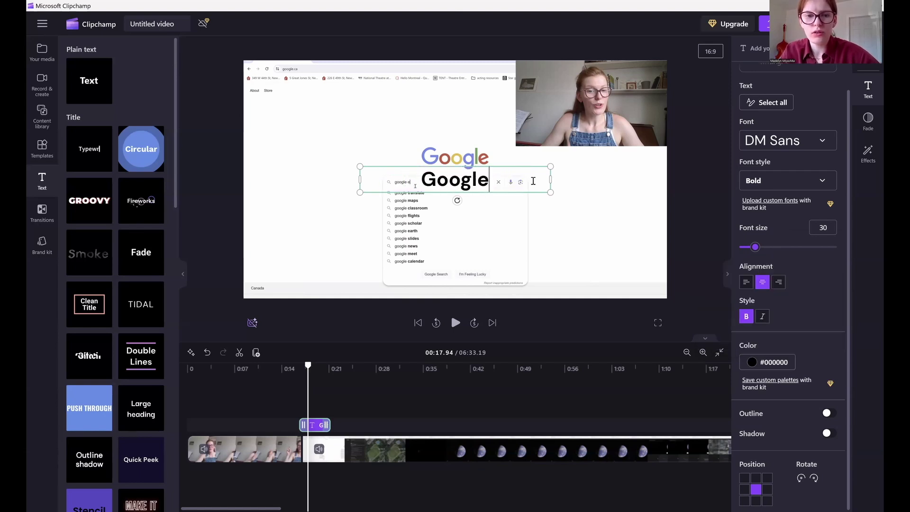
text(Eart)
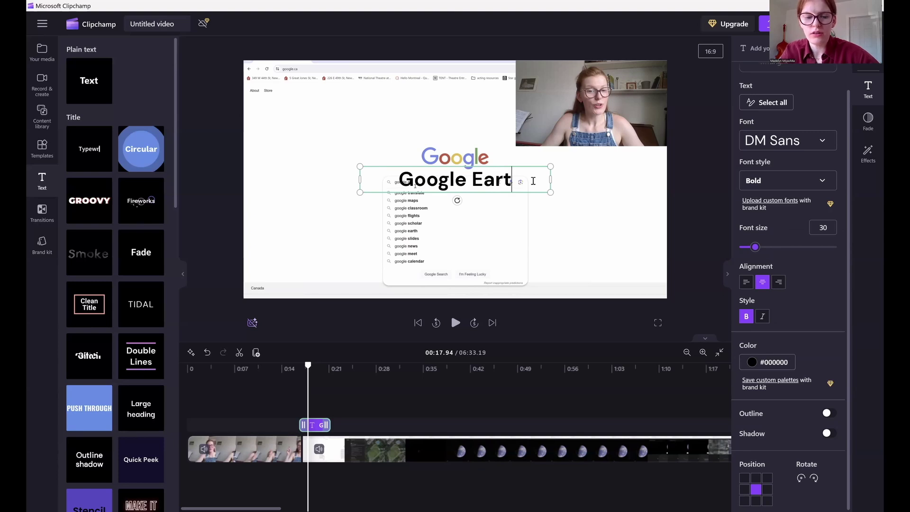
text(h)
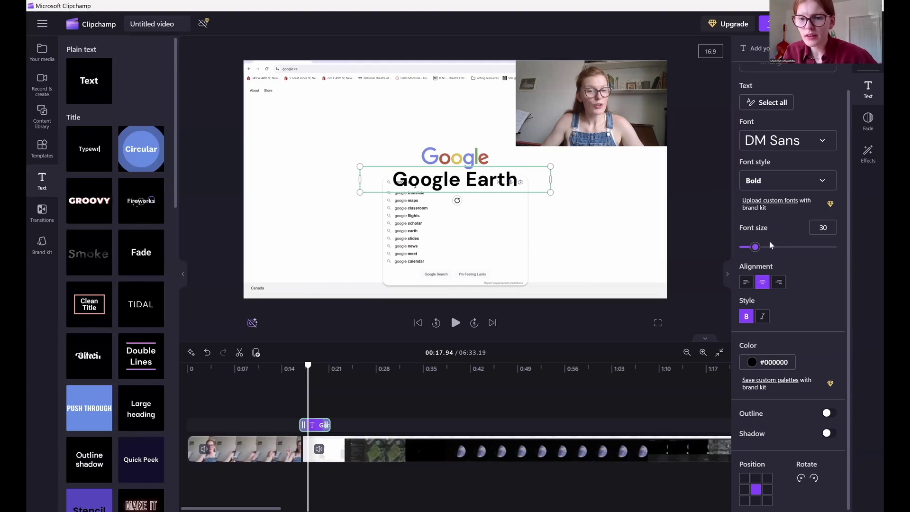
Set the font size of the "Google Earth" title to 50.
mouse_move(755, 250)
mouse_down()
mouse_move(773, 252)
mouse_move(755, 250)
mouse_up()
drag(518, 180, 393, 180)
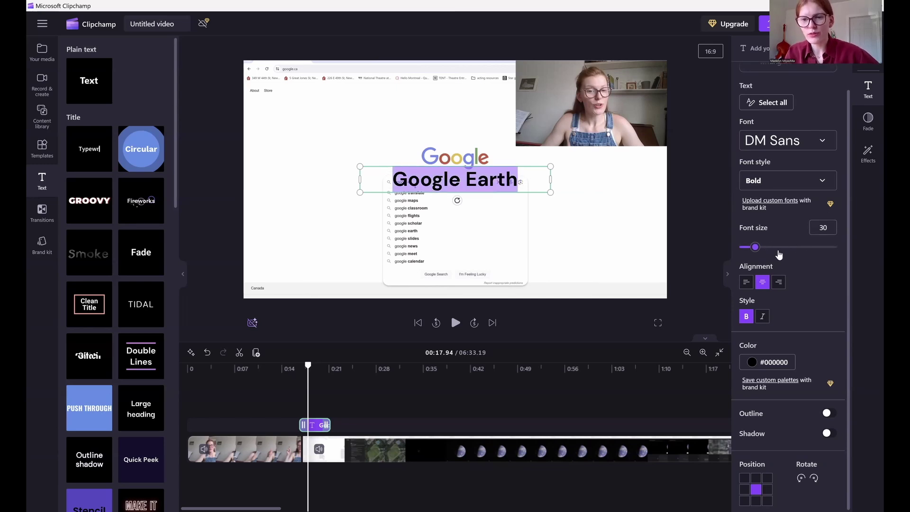
mouse_move(756, 248)
mouse_down()
mouse_move(803, 247)
mouse_move(760, 247)
mouse_up()
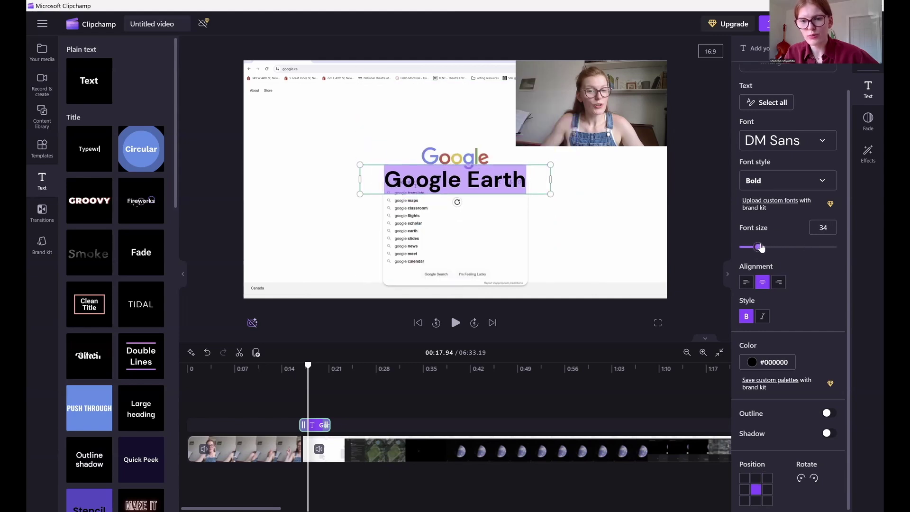
click(825, 228)
key(BackSpace)
text(7)
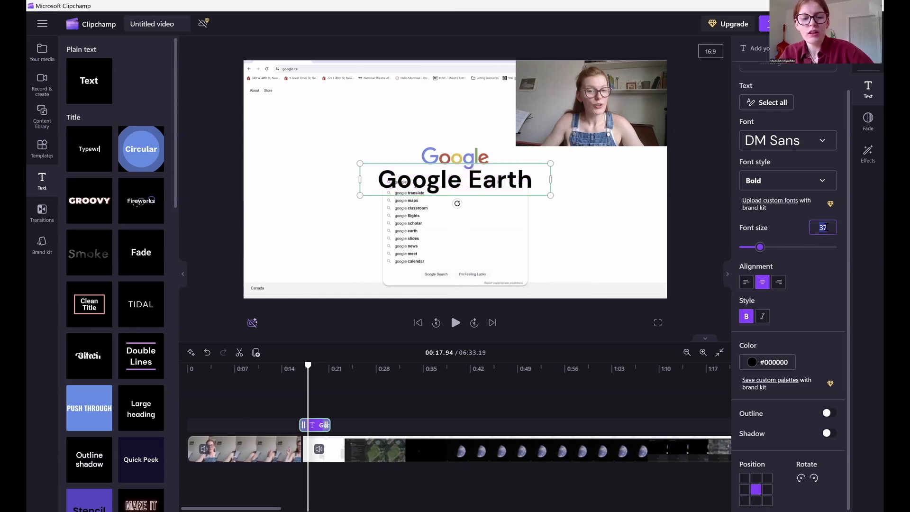
text(50)
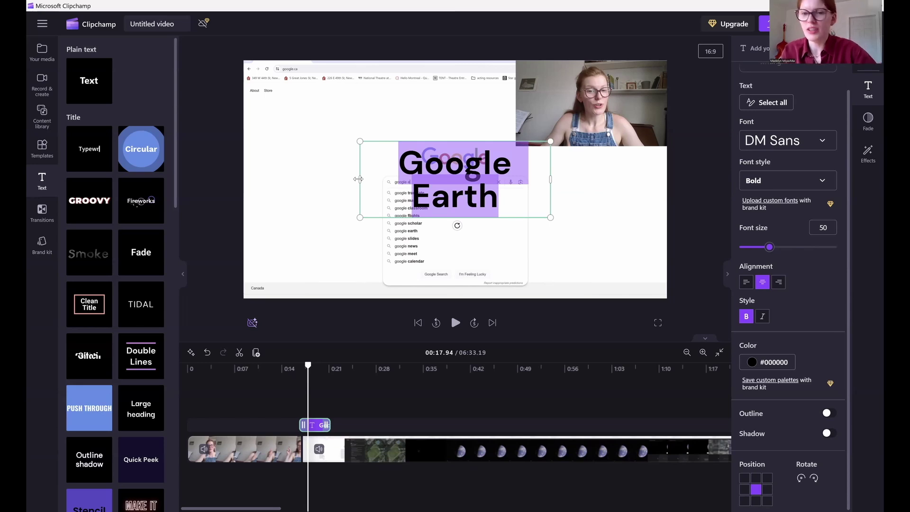
Widen the title's text box on both sides so that "Google Earth" fits on one line.
drag(358, 178, 289, 173)
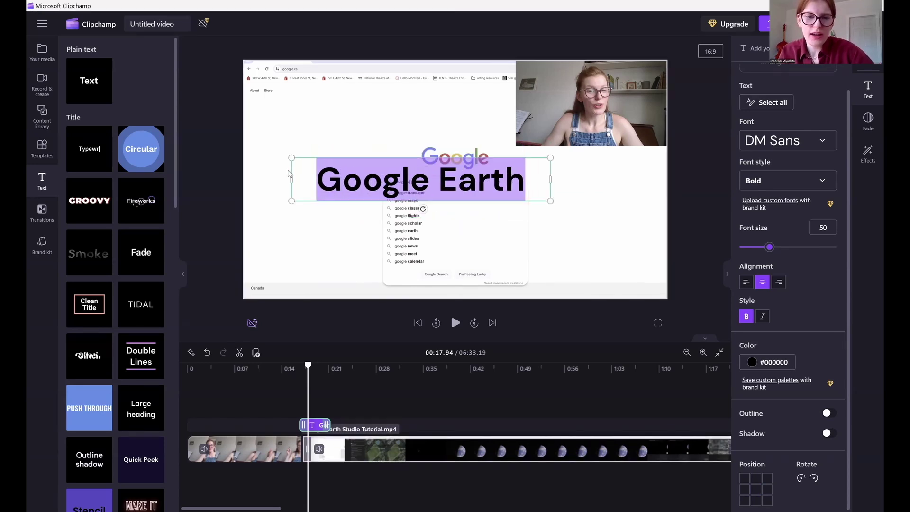
click(550, 180)
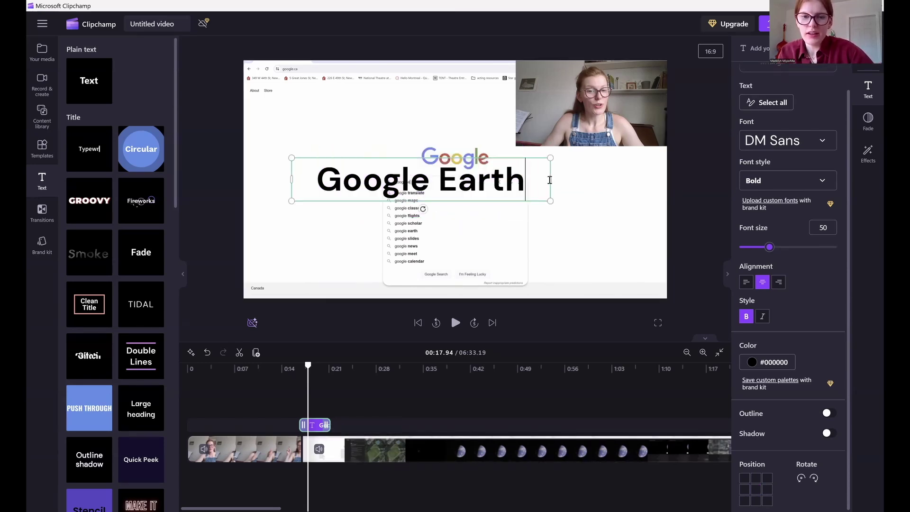
drag(550, 180, 634, 179)
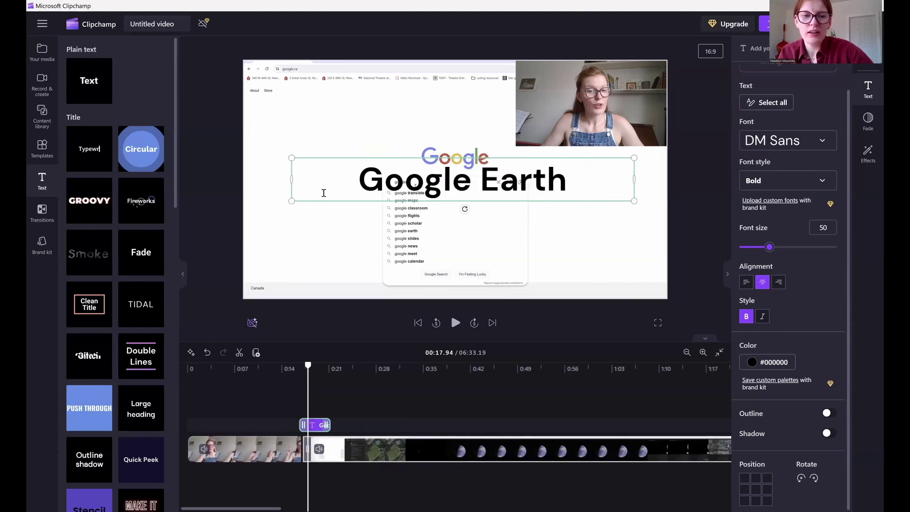
Select the whole "Google Earth" title text and change its font to Permanent Marker after trying Sue Ellen Francisco.
double_click(345, 173)
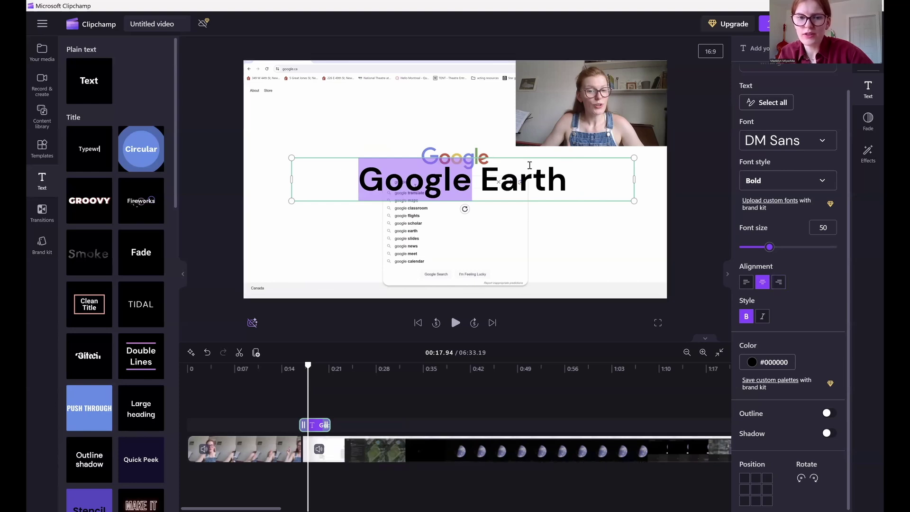
drag(568, 195, 385, 188)
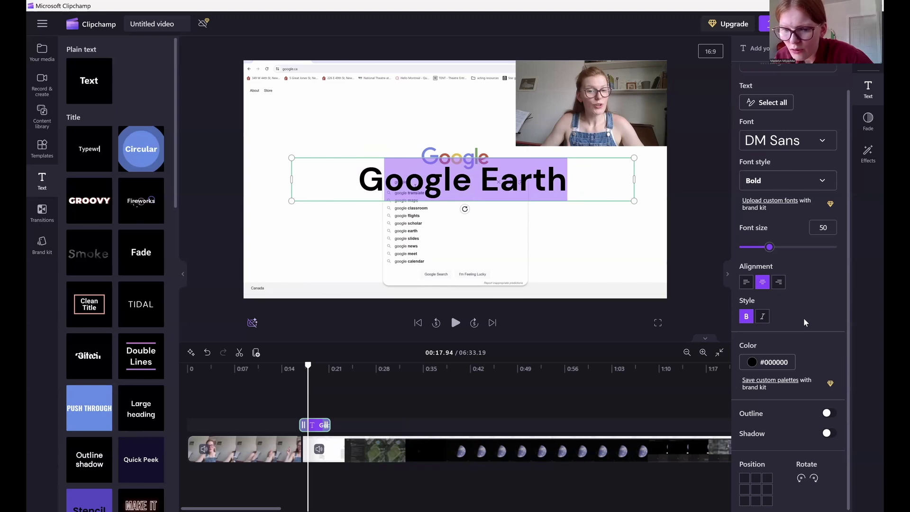
drag(582, 180, 349, 162)
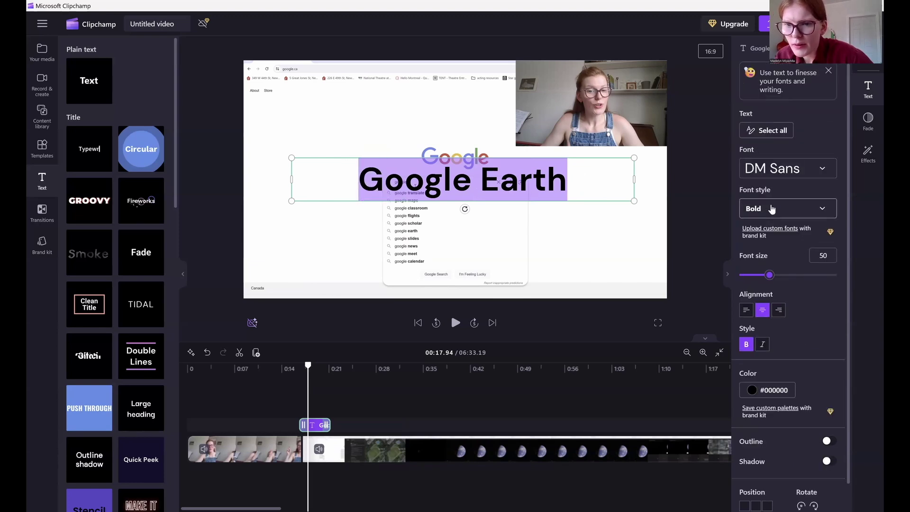
click(805, 172)
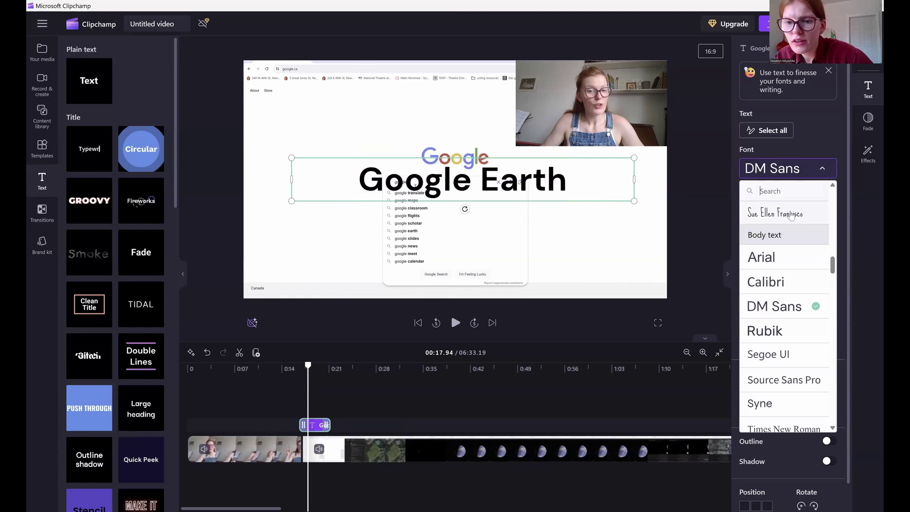
click(791, 216)
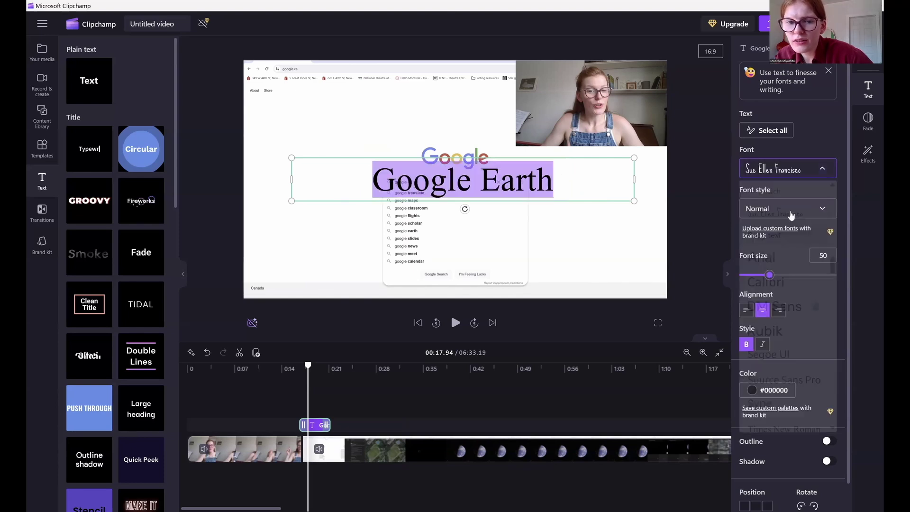
click(804, 173)
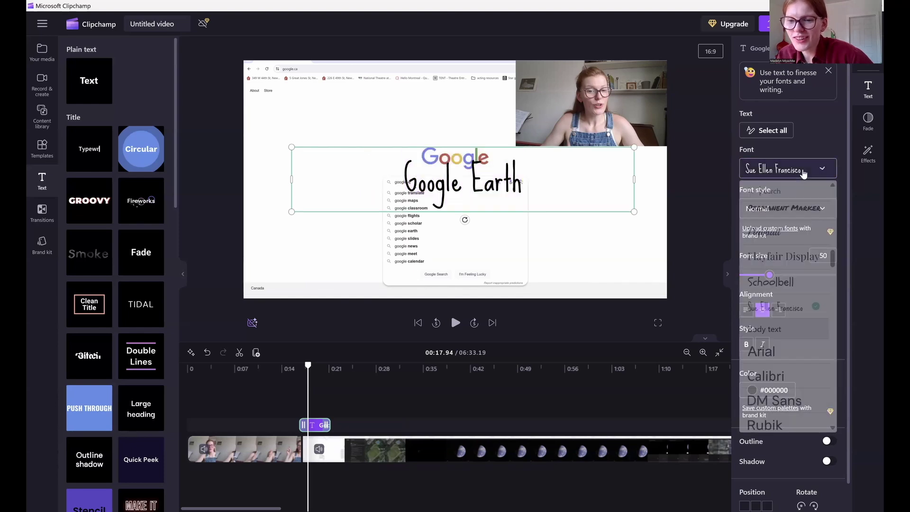
click(785, 215)
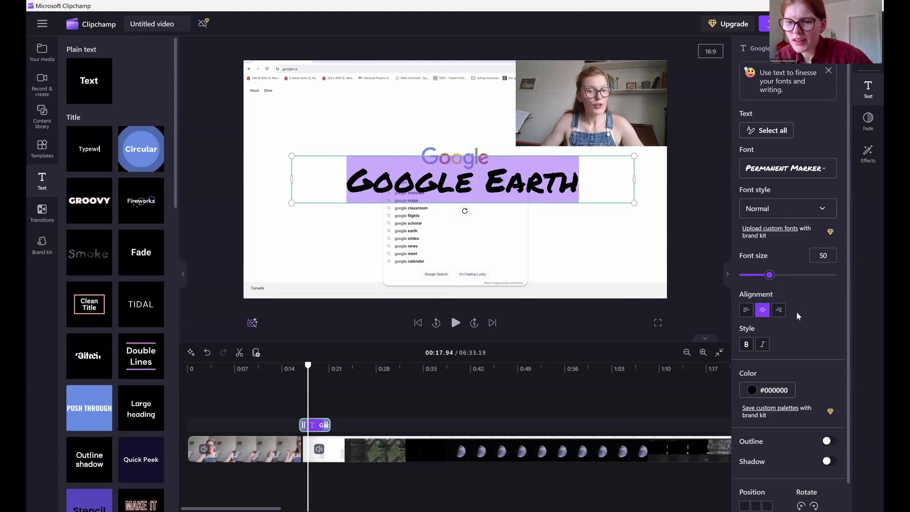
Try left and right alignment on the title text and return it to center alignment.
scroll(796, 311, down, 1)
click(746, 282)
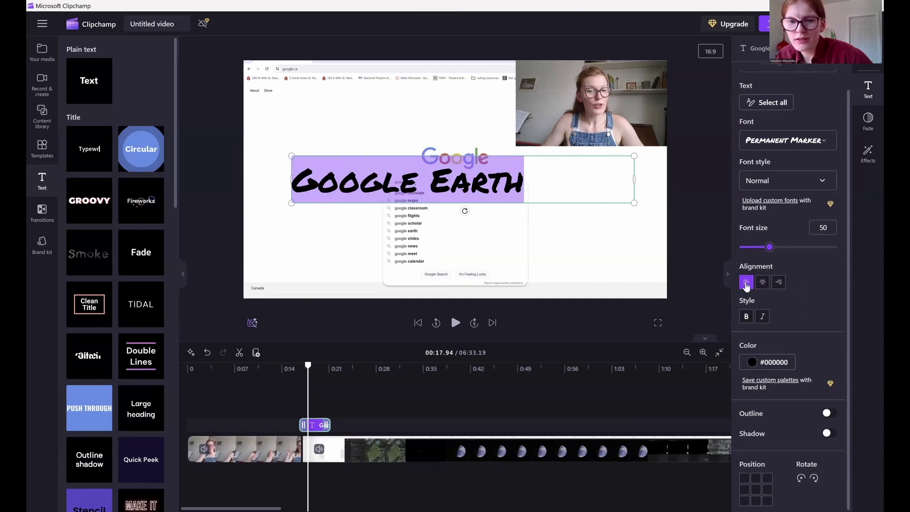
click(778, 283)
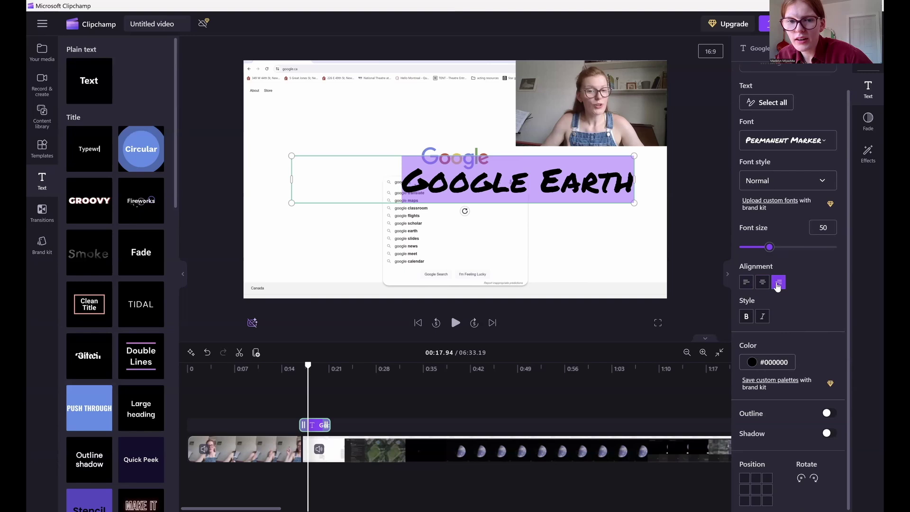
click(763, 283)
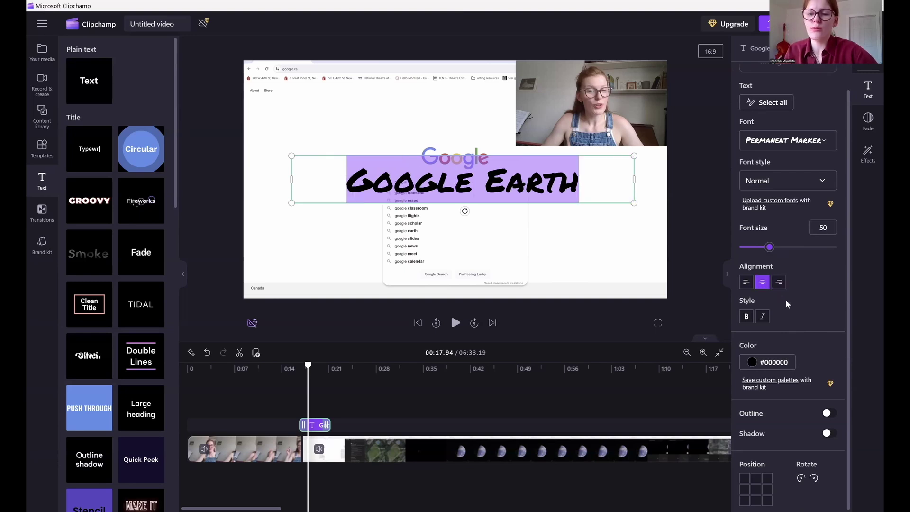
Try several preset positions for the title, settle on the bottom center of the frame, and close the text properties.
click(745, 478)
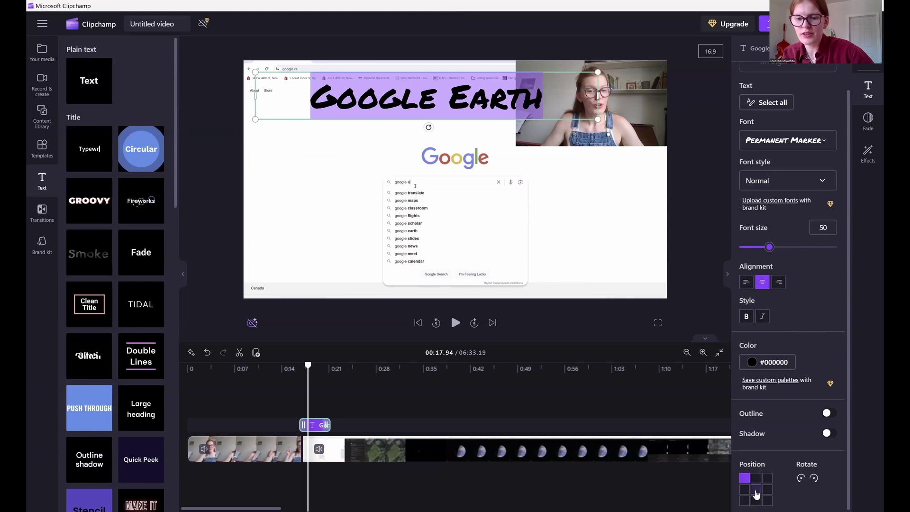
click(756, 489)
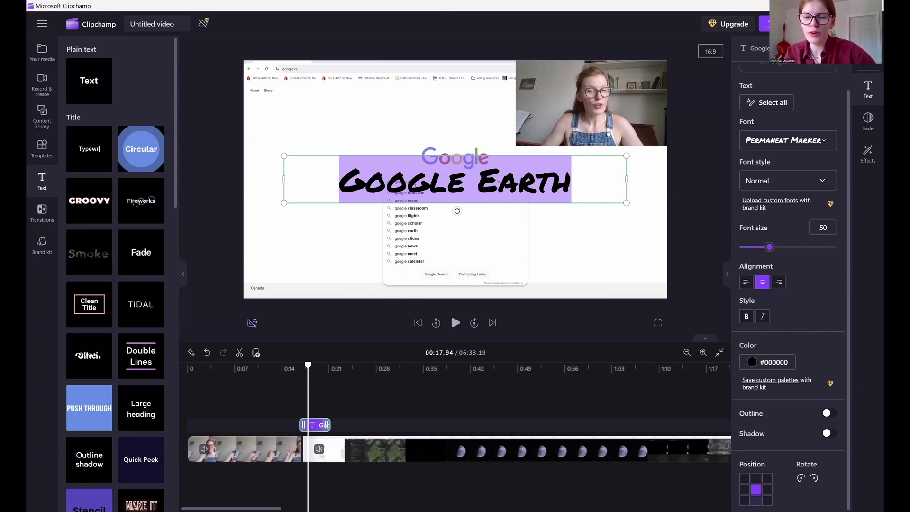
click(756, 501)
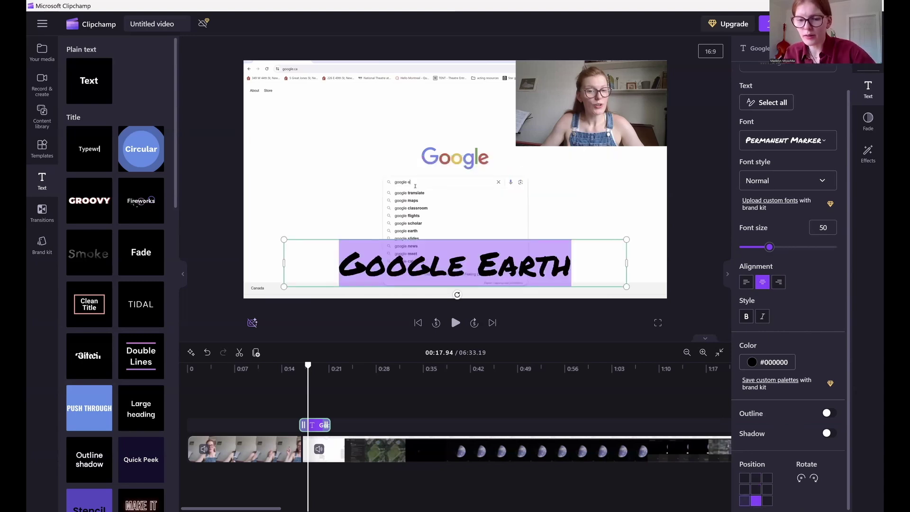
click(744, 500)
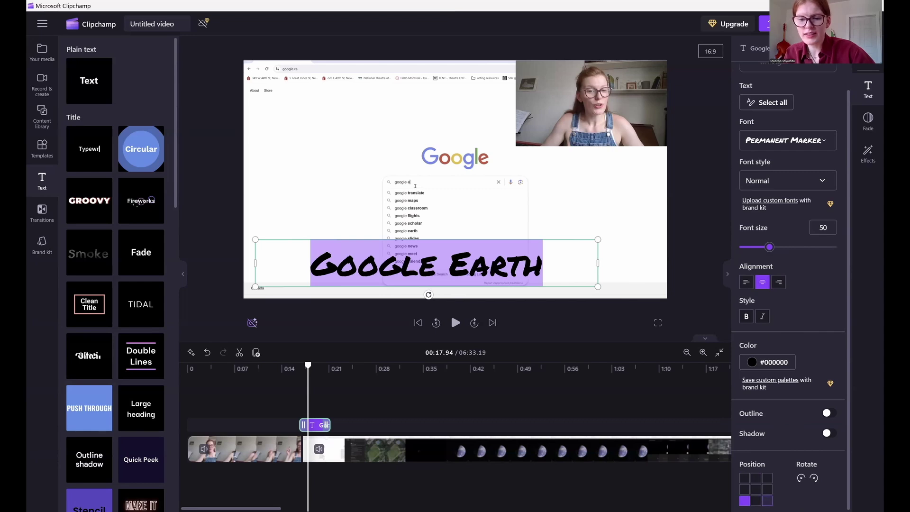
click(767, 501)
click(756, 500)
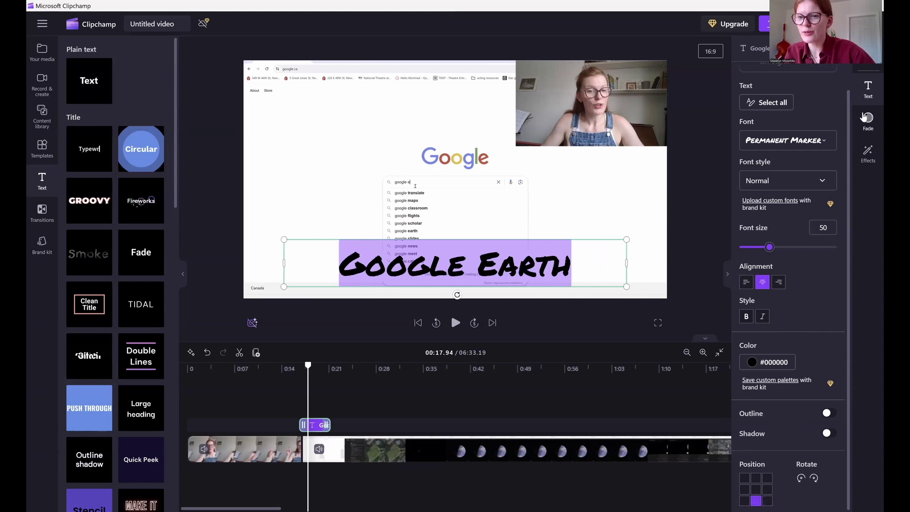
click(869, 90)
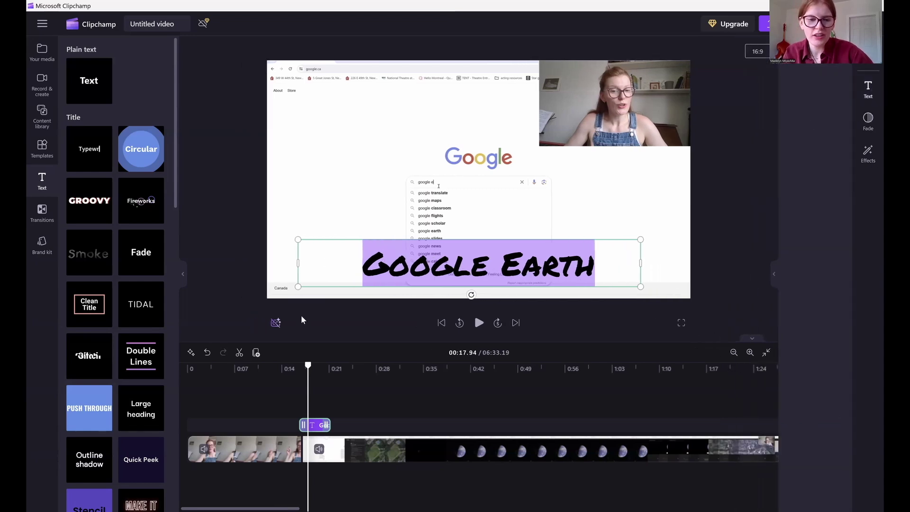
Play the video from about 0:17 past the end of the title with the timeline enlarged to check the title's timing.
click(305, 373)
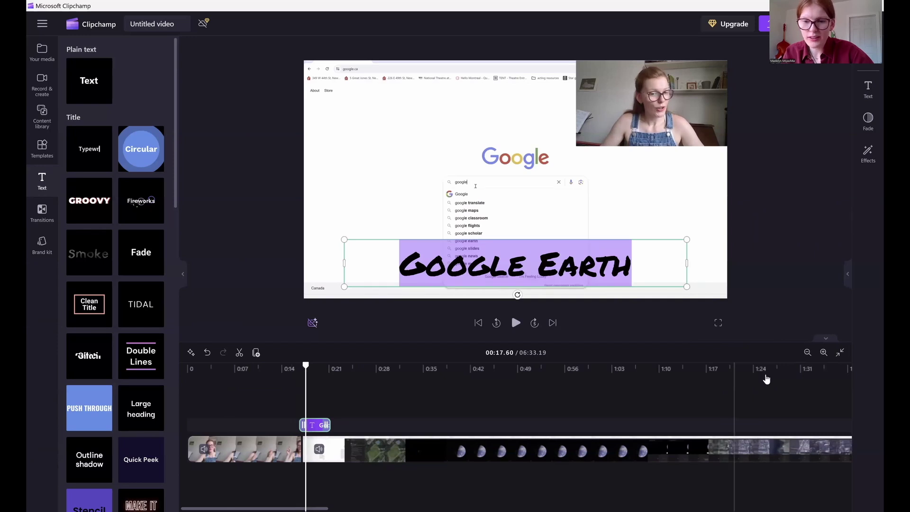
click(823, 353)
click(823, 354)
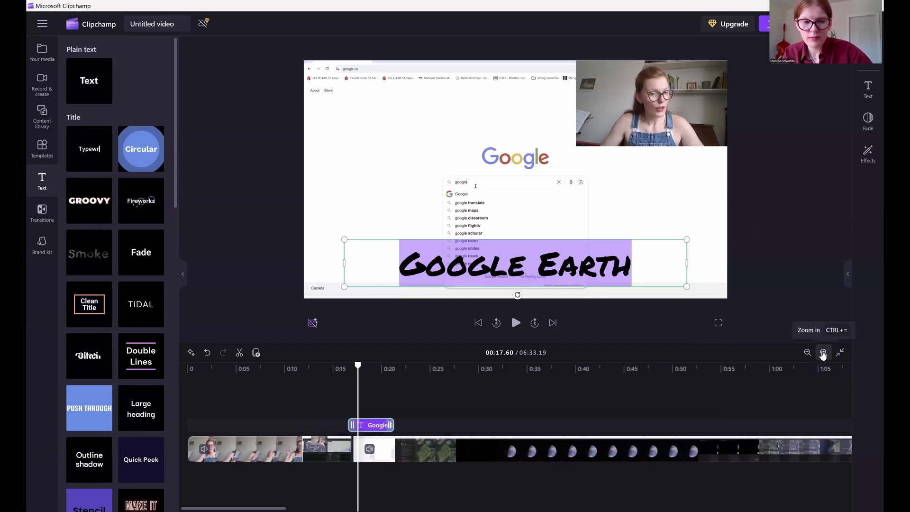
click(823, 353)
key(space)
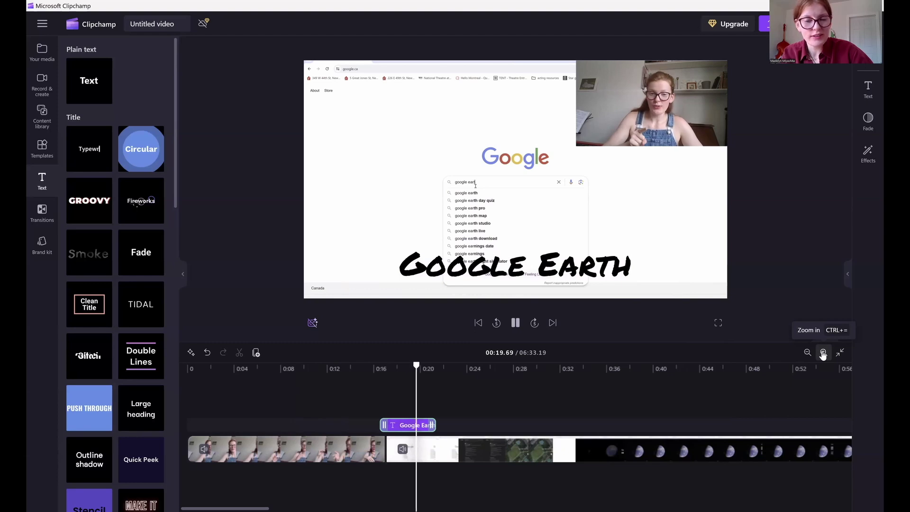
key(space)
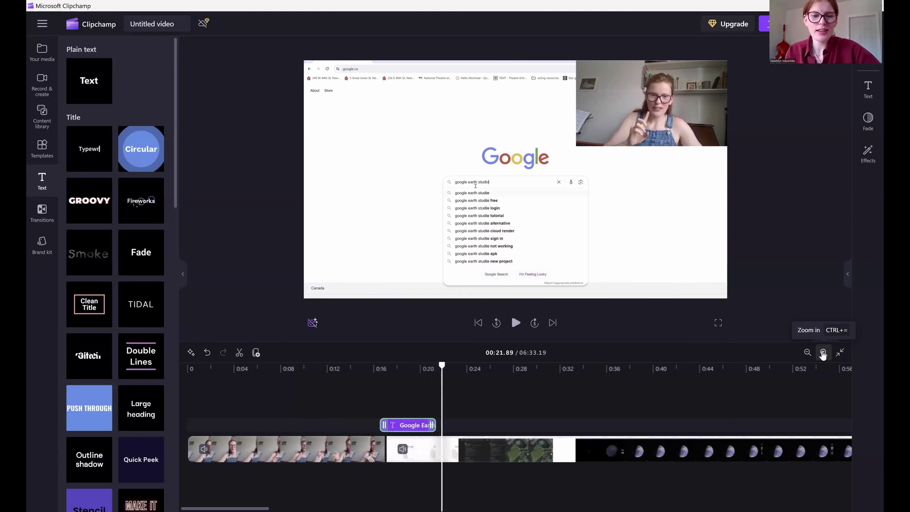
Move the "Google Earth" title clip to start at about 0:29 and place the playhead at the cut between the first two video clips.
drag(402, 426, 551, 426)
click(386, 374)
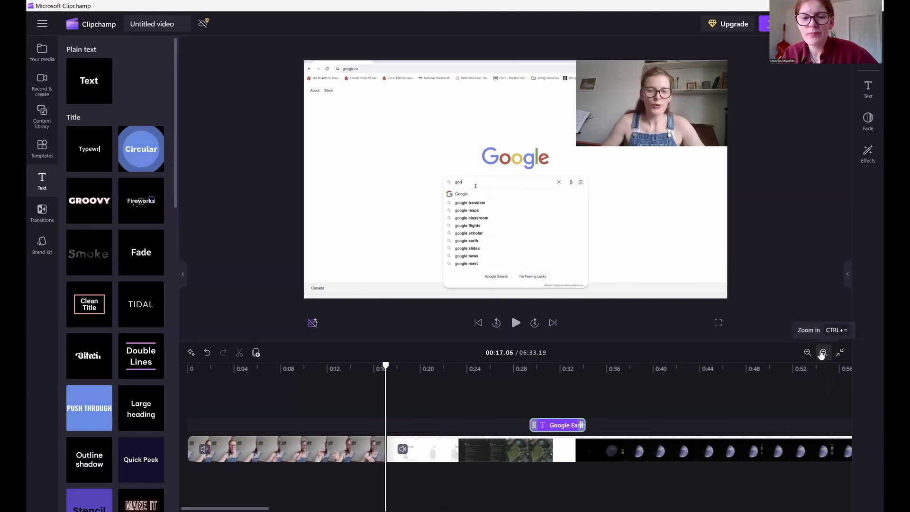
click(823, 353)
click(823, 353)
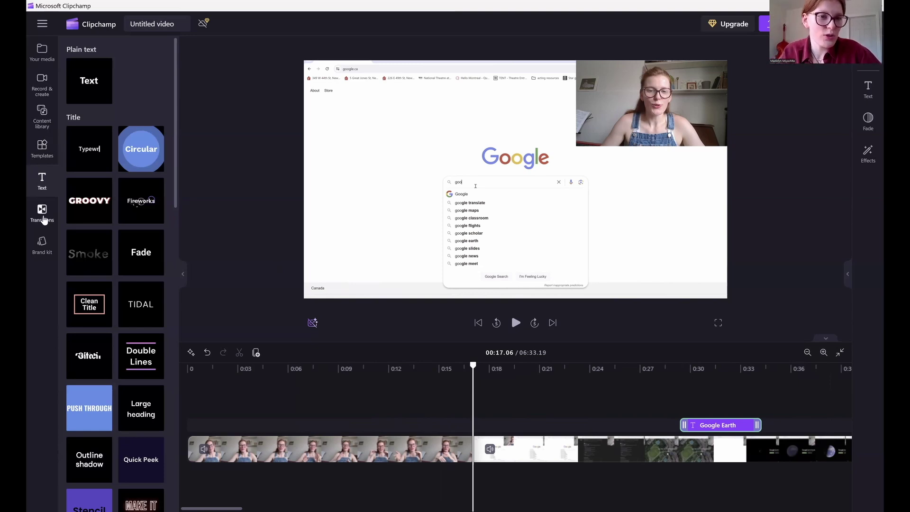
Add a Cross fade transition at the cut between the first two video clips and select it.
click(42, 213)
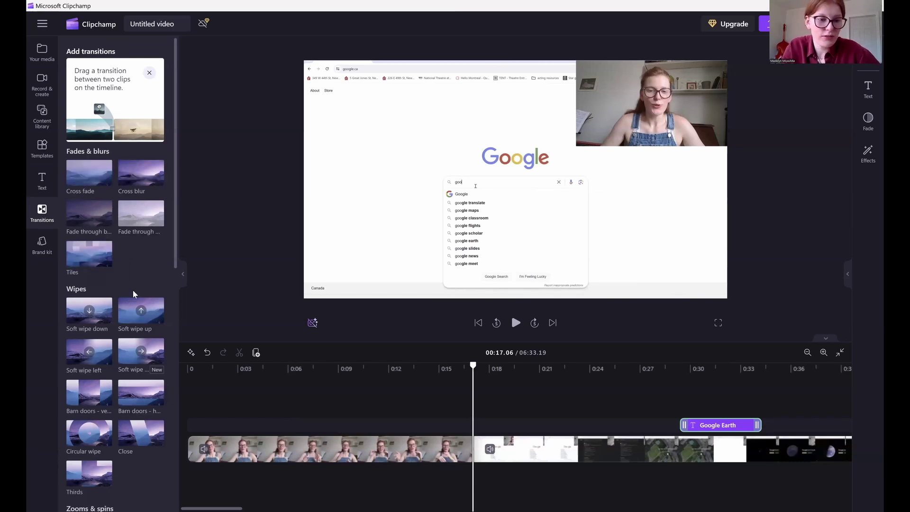
scroll(114, 299, down, 4)
scroll(133, 295, up, 4)
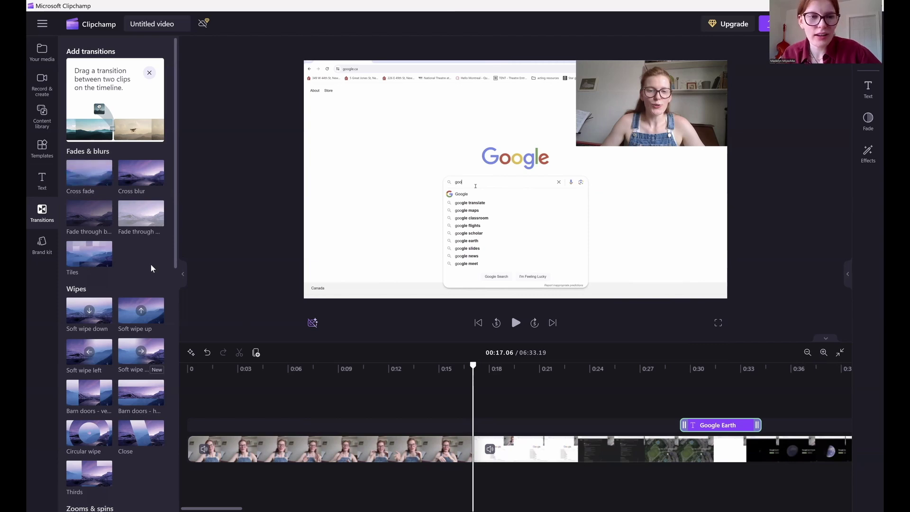
mouse_move(86, 183)
mouse_down()
mouse_move(232, 252)
mouse_move(425, 396)
mouse_move(432, 412)
mouse_move(484, 424)
mouse_move(438, 457)
mouse_move(480, 503)
mouse_move(505, 460)
mouse_move(475, 447)
mouse_up()
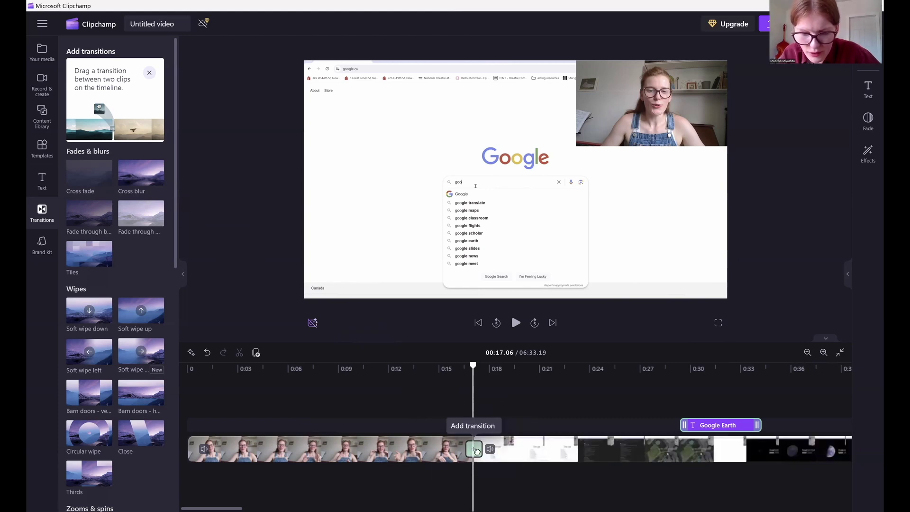
click(475, 449)
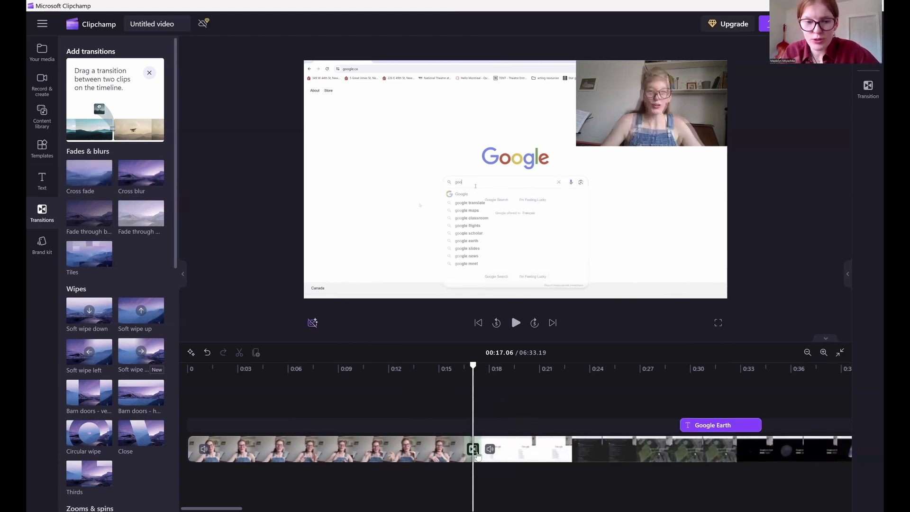
Play the video from just before the cut to preview the cross fade.
click(456, 374)
key(space)
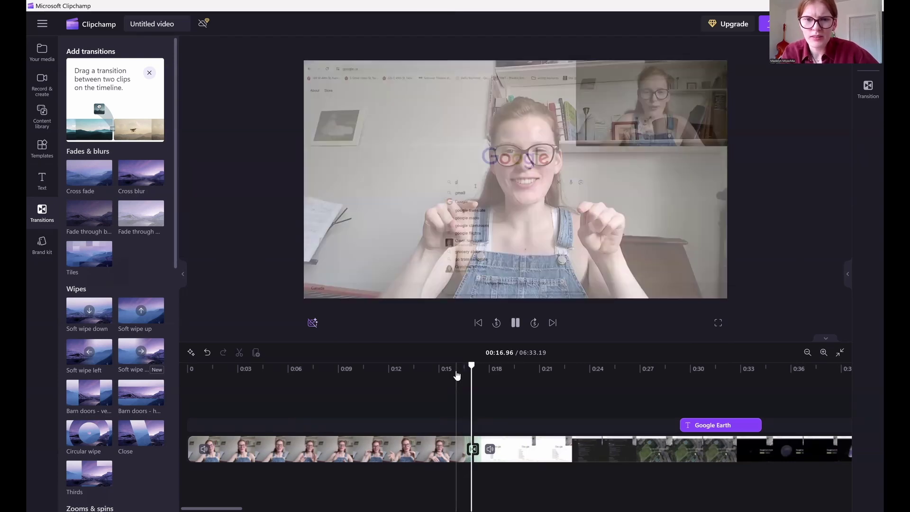
key(space)
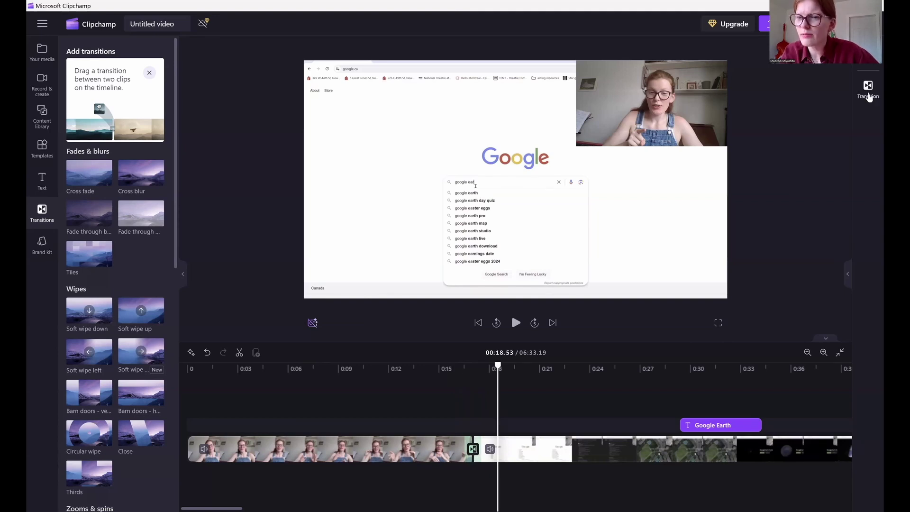
Open the cross fade's transition settings and set its duration to 5.
click(868, 92)
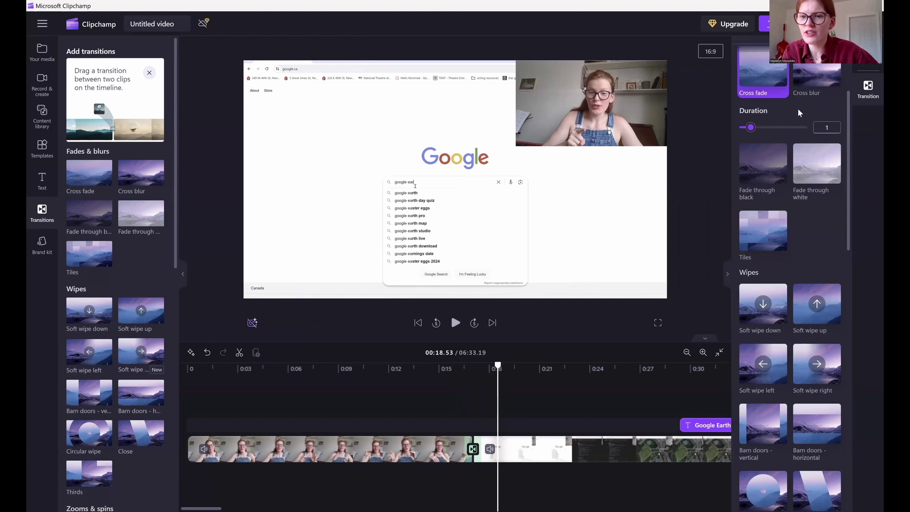
scroll(798, 112, up, 2)
drag(763, 207, 808, 203)
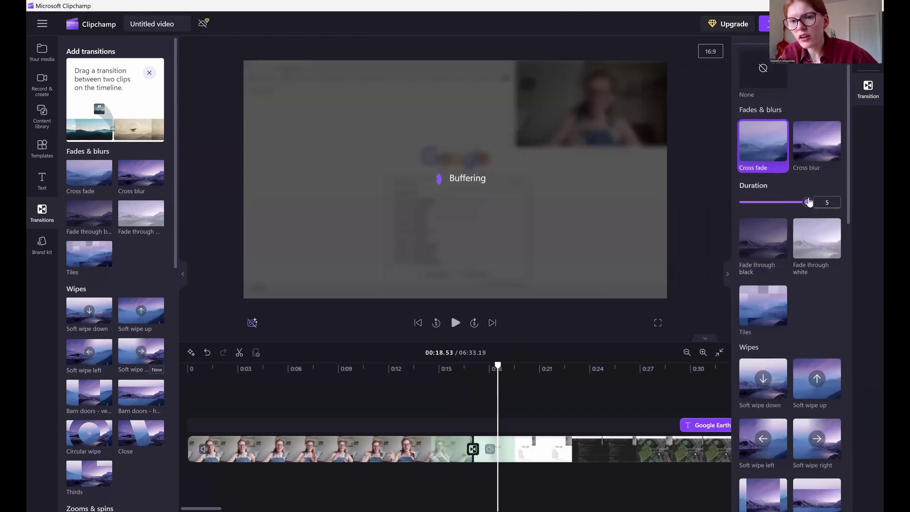
drag(740, 203, 823, 203)
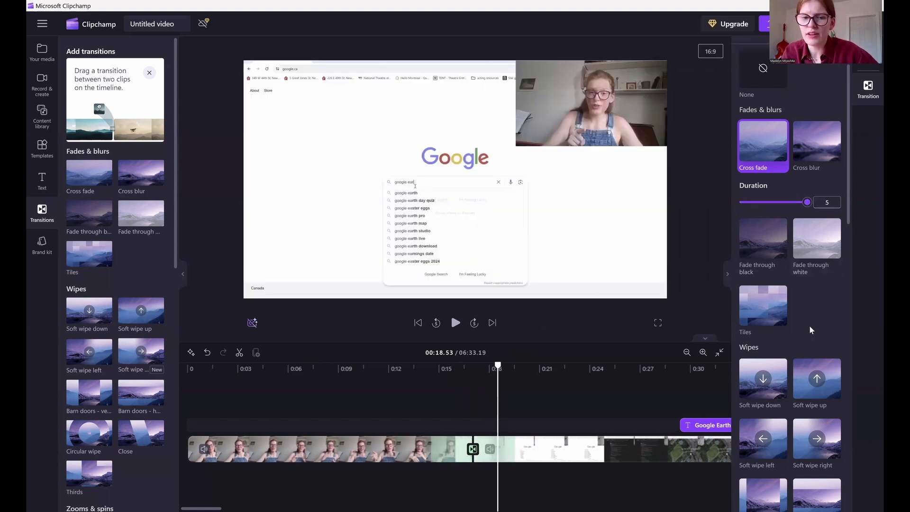
Deselect the transition and inspect frames at several points before and after it in the timeline.
scroll(809, 325, down, 2)
click(423, 373)
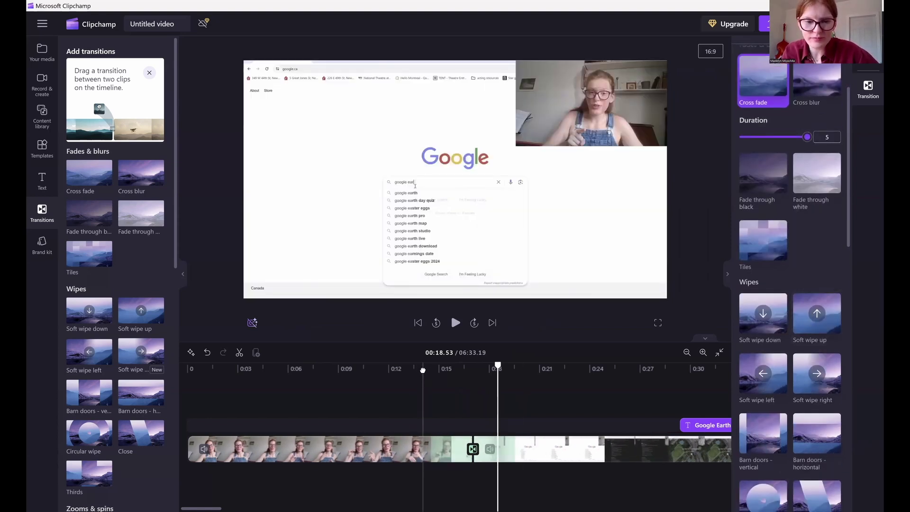
click(322, 375)
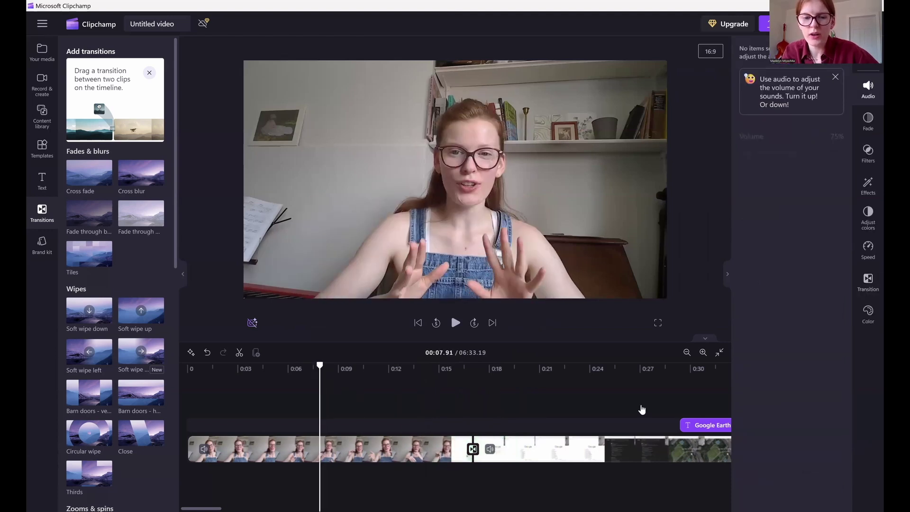
click(652, 373)
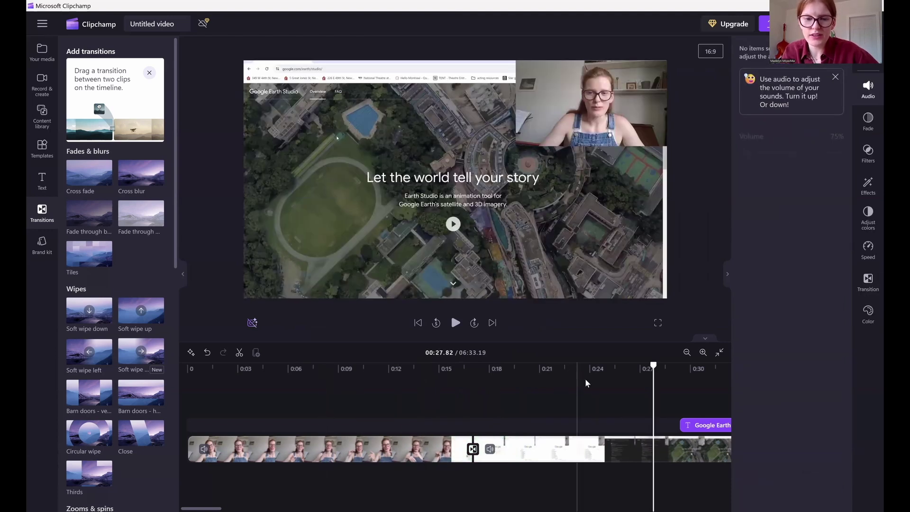
click(582, 391)
click(481, 393)
click(341, 369)
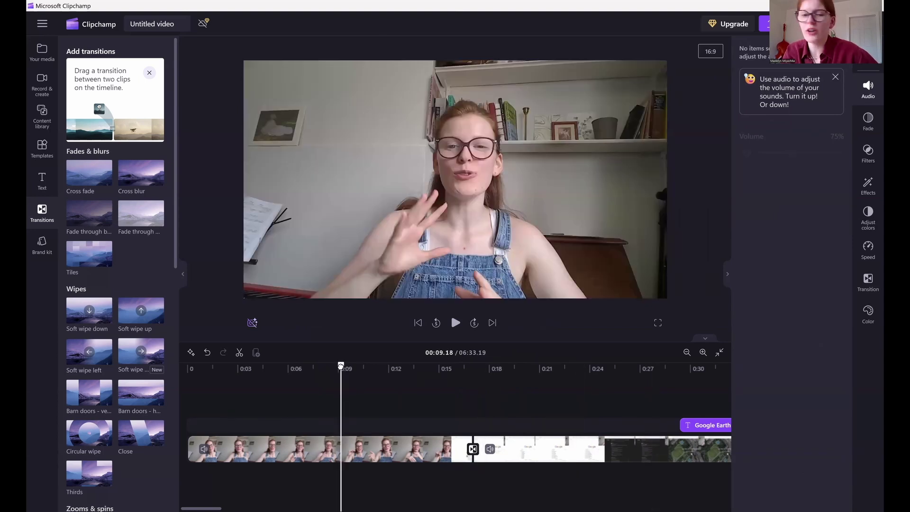
Play the video from shortly before the cut through the cross fade to preview the longer transition.
click(435, 372)
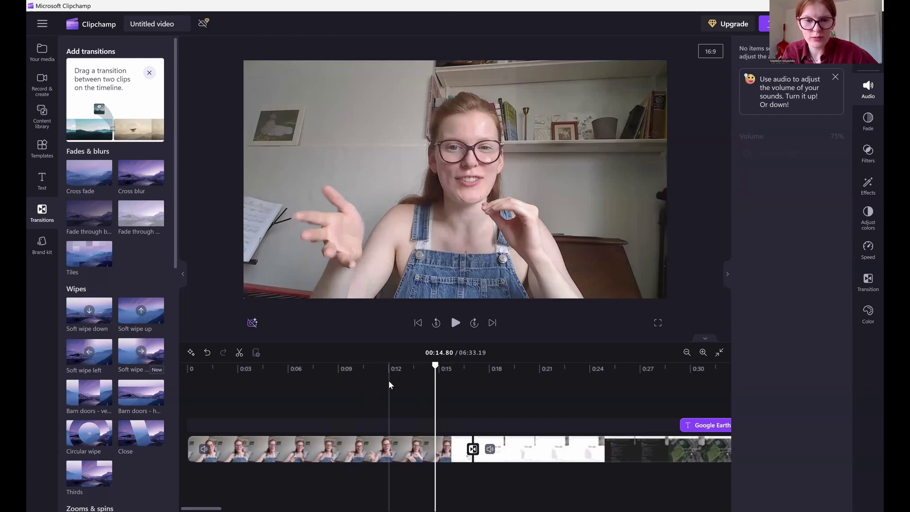
key(space)
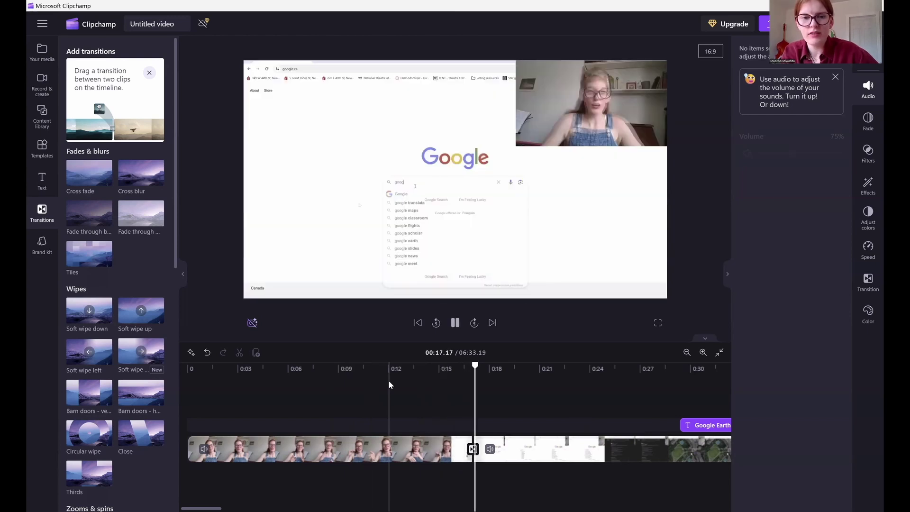
key(space)
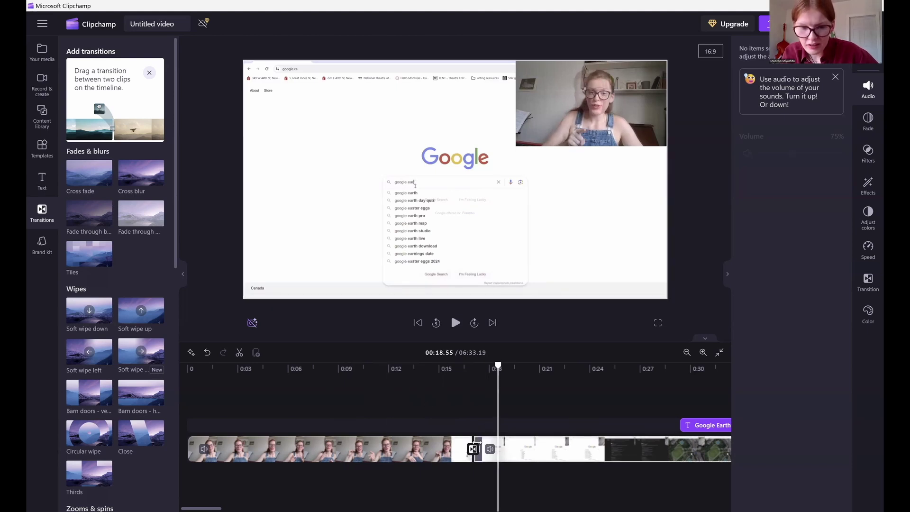
Select the cross fade between the first two clips and set its duration to 1.
scroll(465, 403, right, 1)
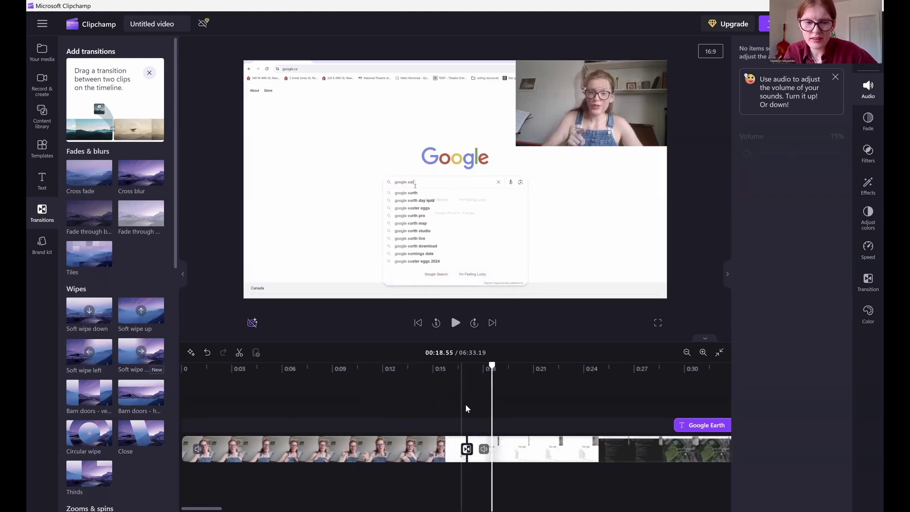
click(467, 451)
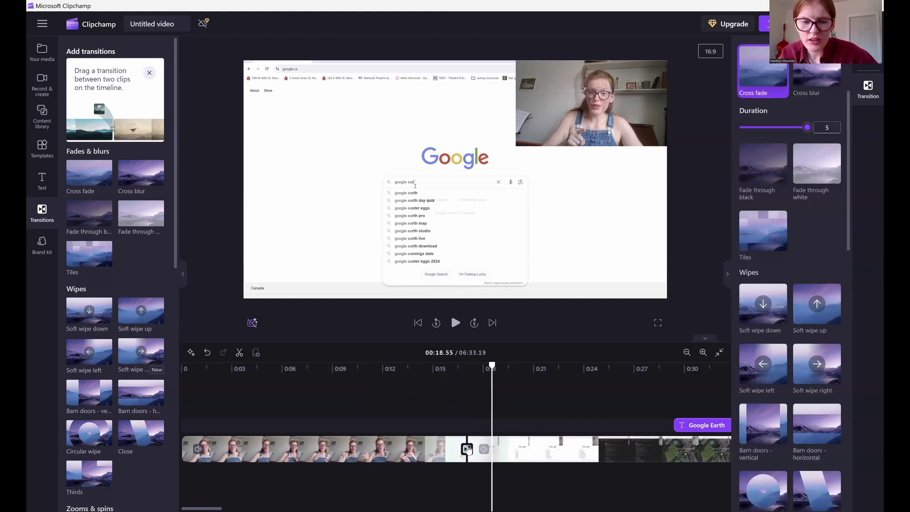
drag(807, 128, 750, 128)
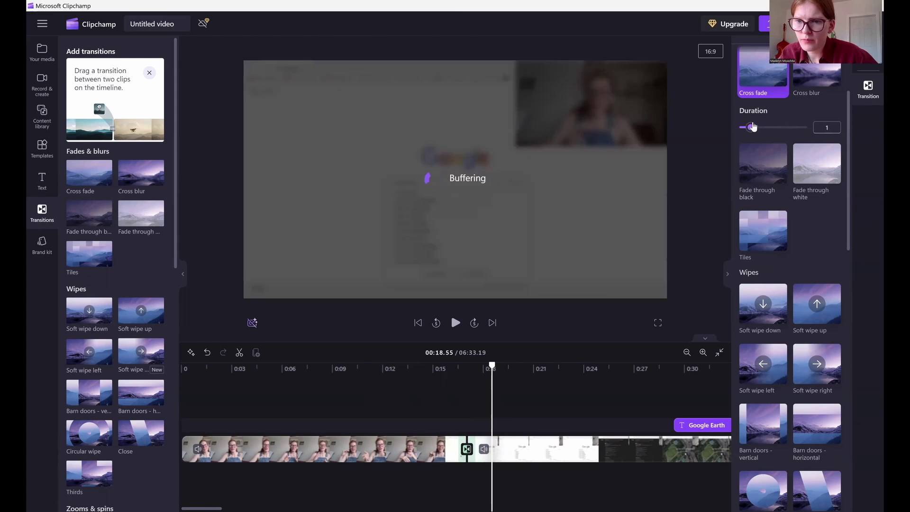
Play the video twice from just before the cut to check the shortened cross fade.
click(448, 370)
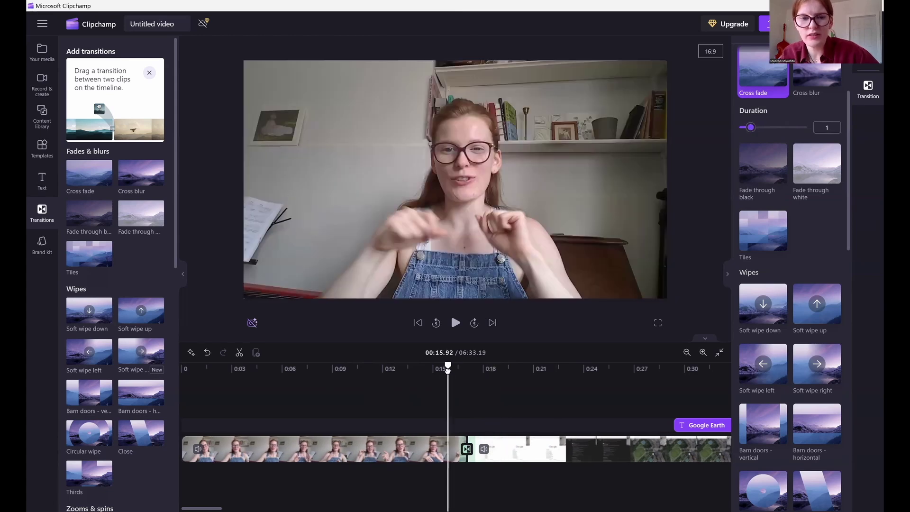
key(space)
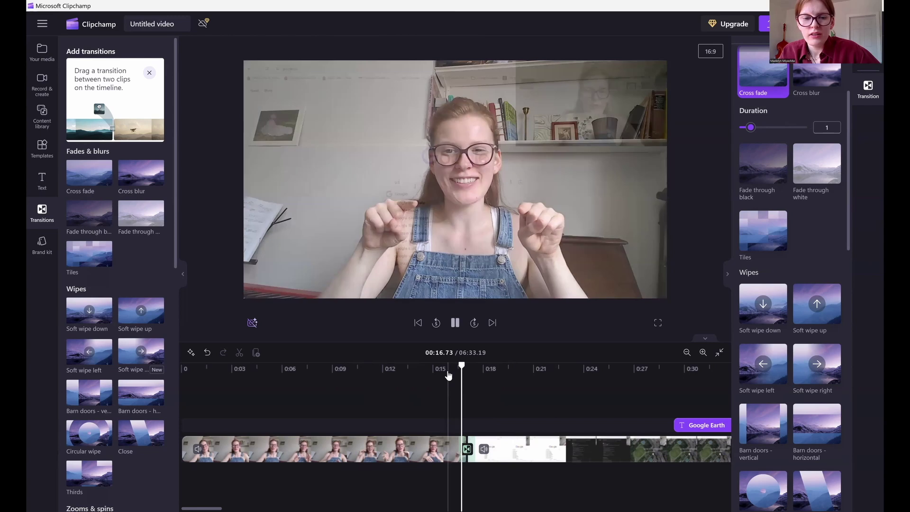
key(space)
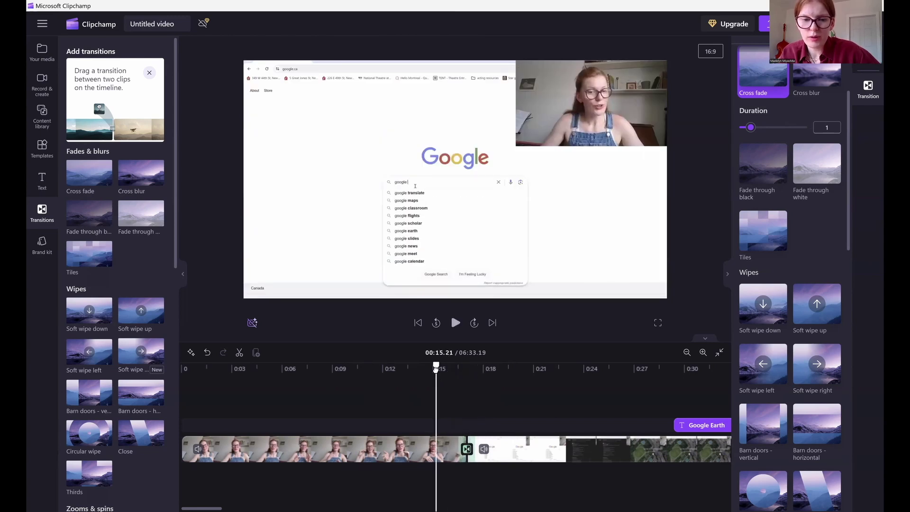
click(436, 368)
key(space)
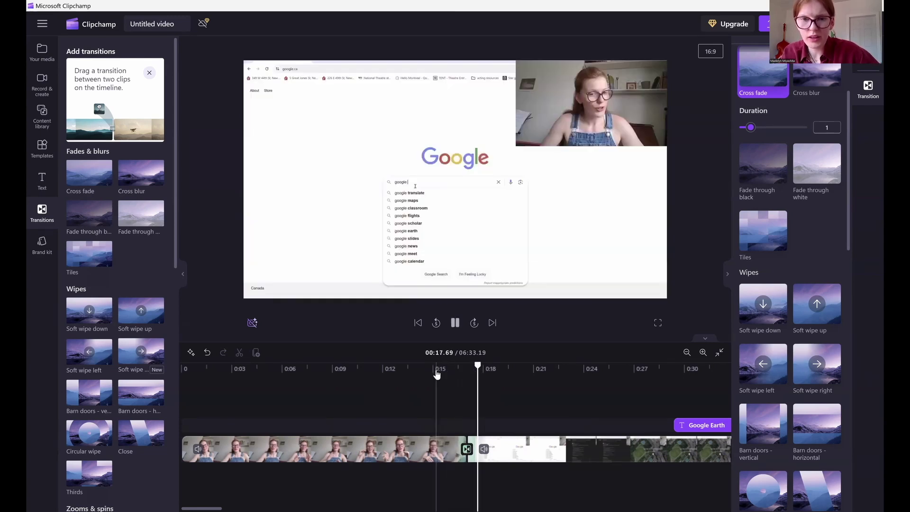
key(space)
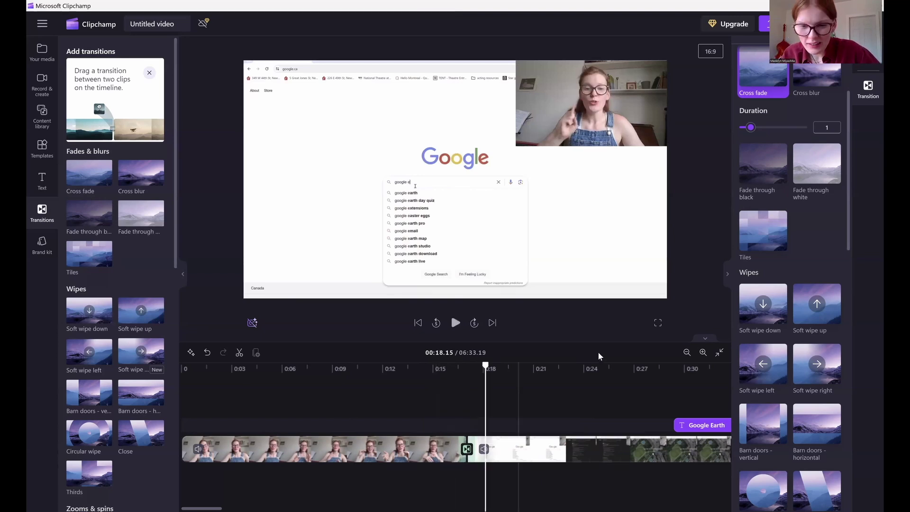
Look through the project's media, the recording options, stock content, templates, text styles and transitions on offer.
click(686, 352)
click(686, 352)
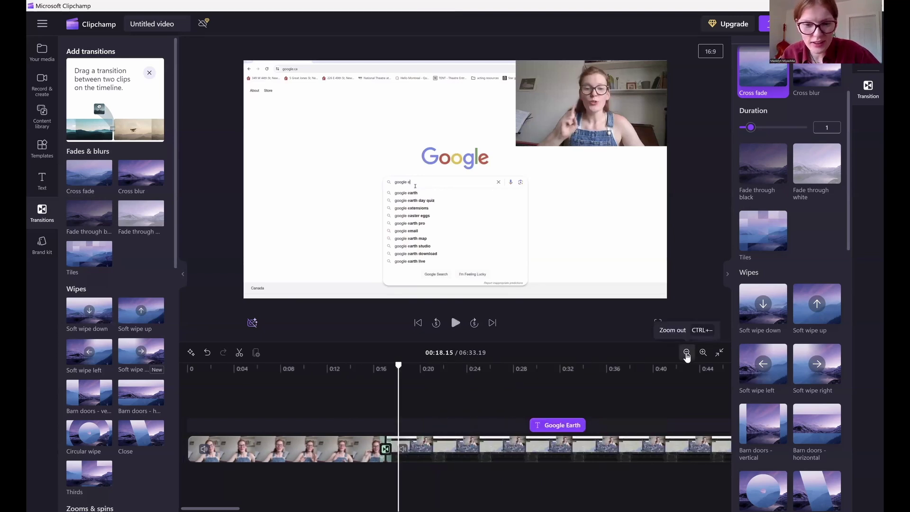
click(686, 352)
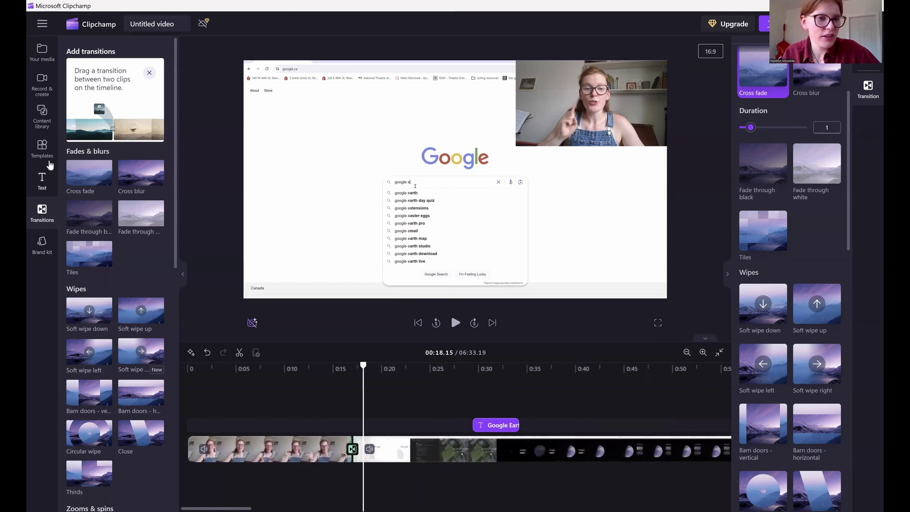
click(40, 65)
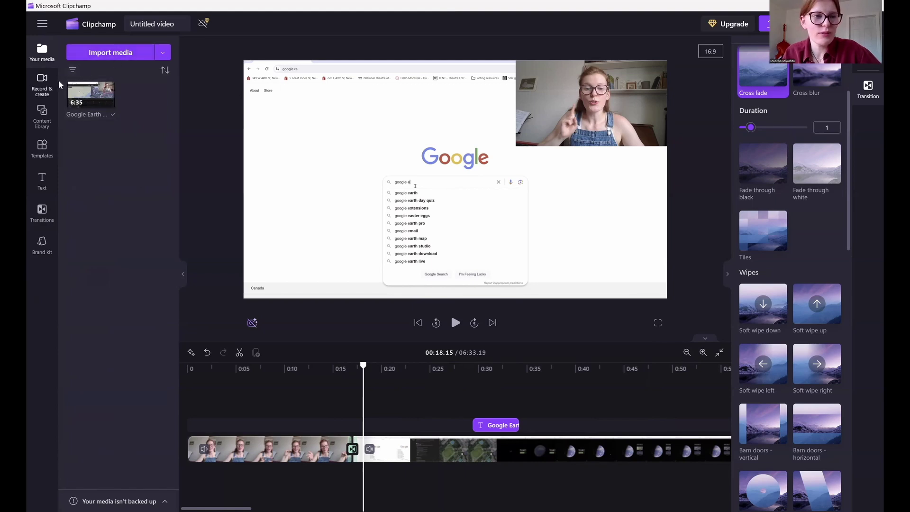
click(48, 90)
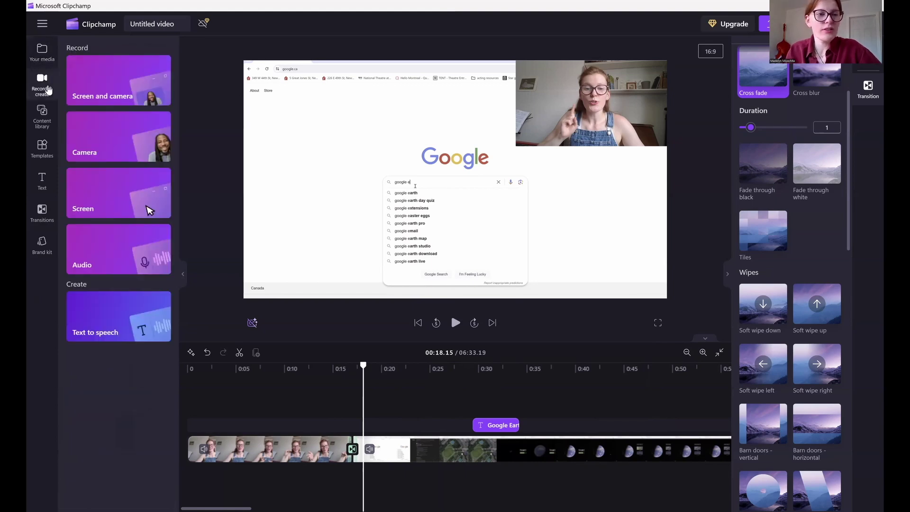
click(39, 131)
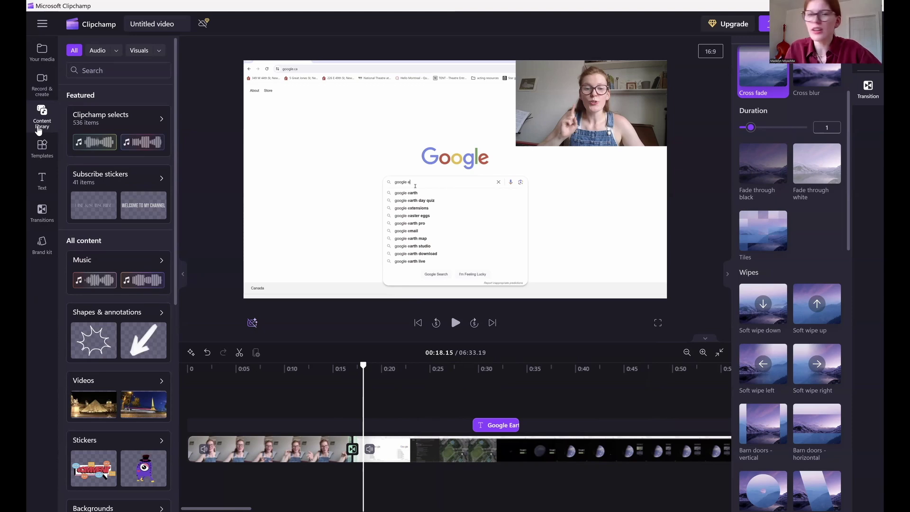
click(45, 148)
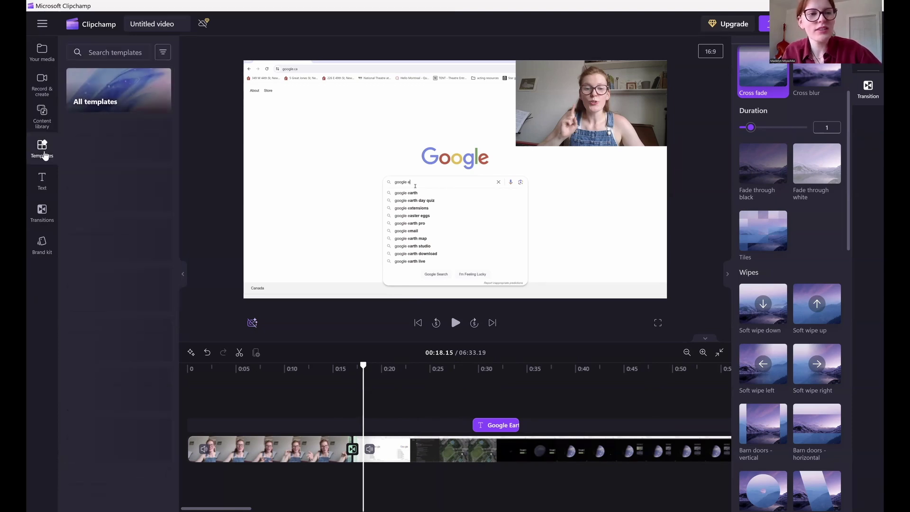
click(41, 182)
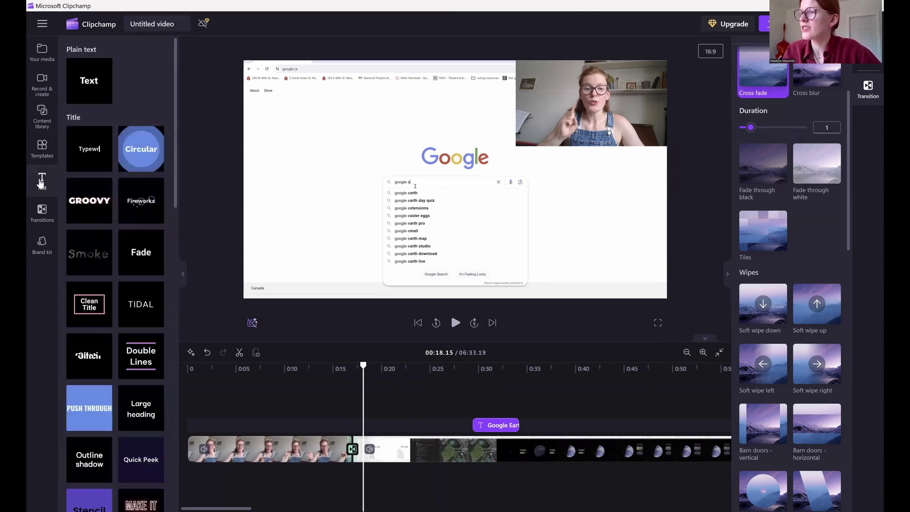
click(43, 213)
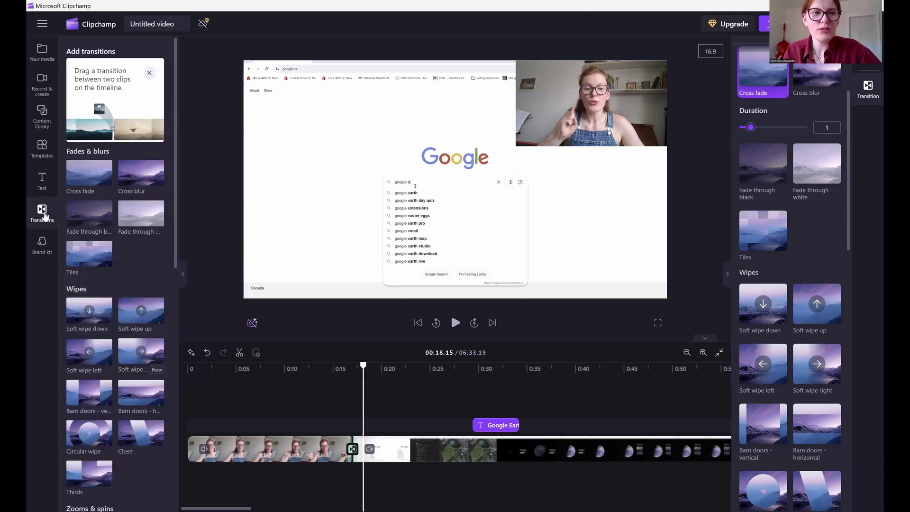
Rename the project "google earth video" and start exporting it in 1080p quality.
click(181, 27)
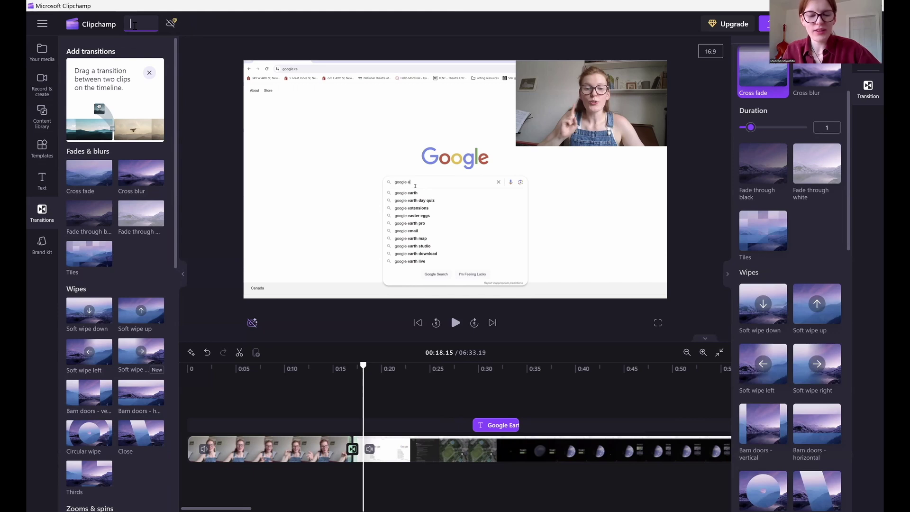
text(google earth video)
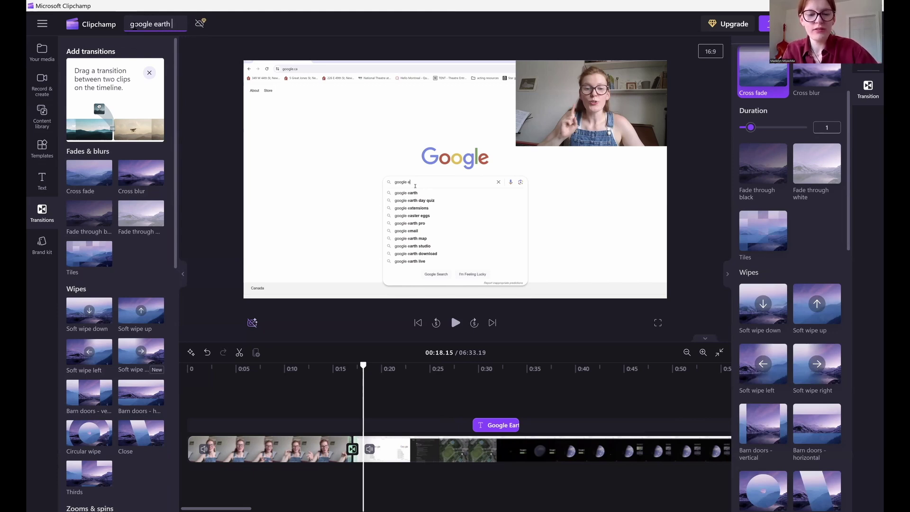
key(Return)
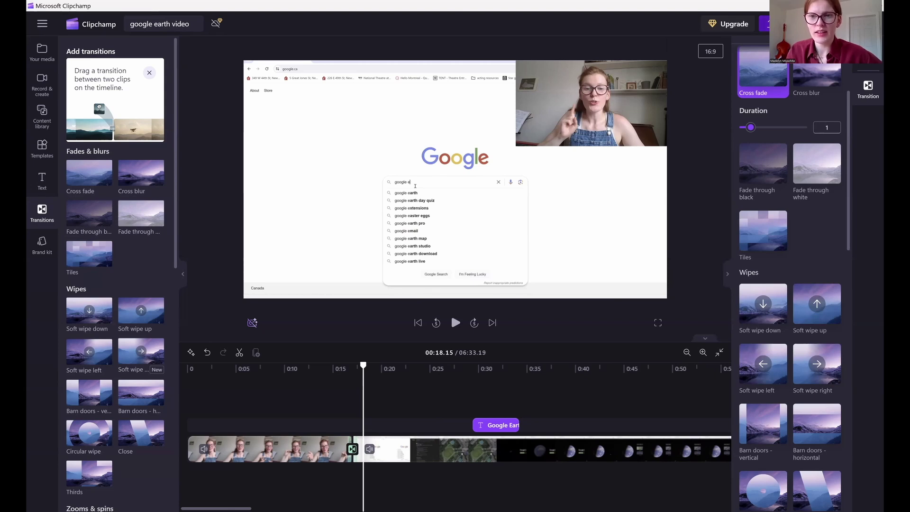
click(764, 24)
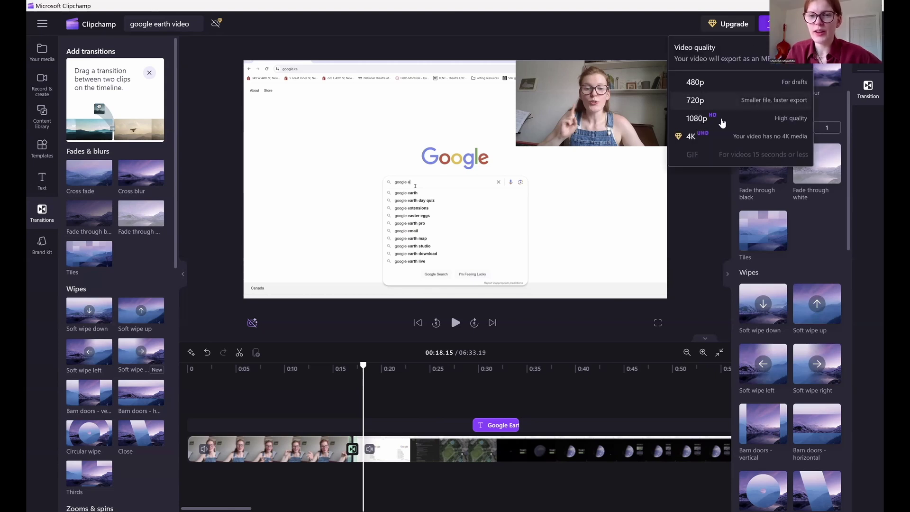
click(693, 120)
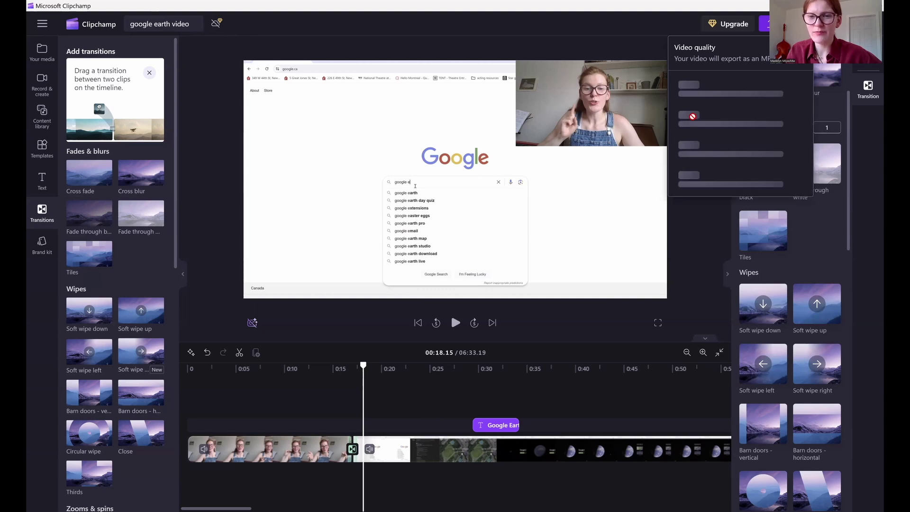